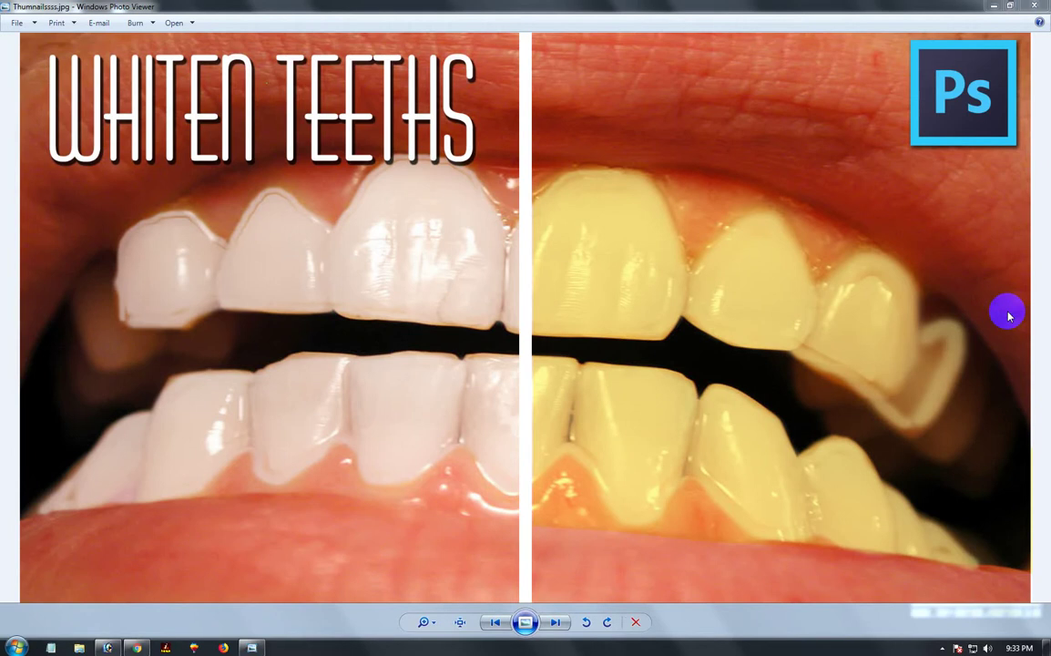
- Bring Chrome back up on the channel page and select the channel's title text
{"action": "left_click", "coordinate": [135, 647]}
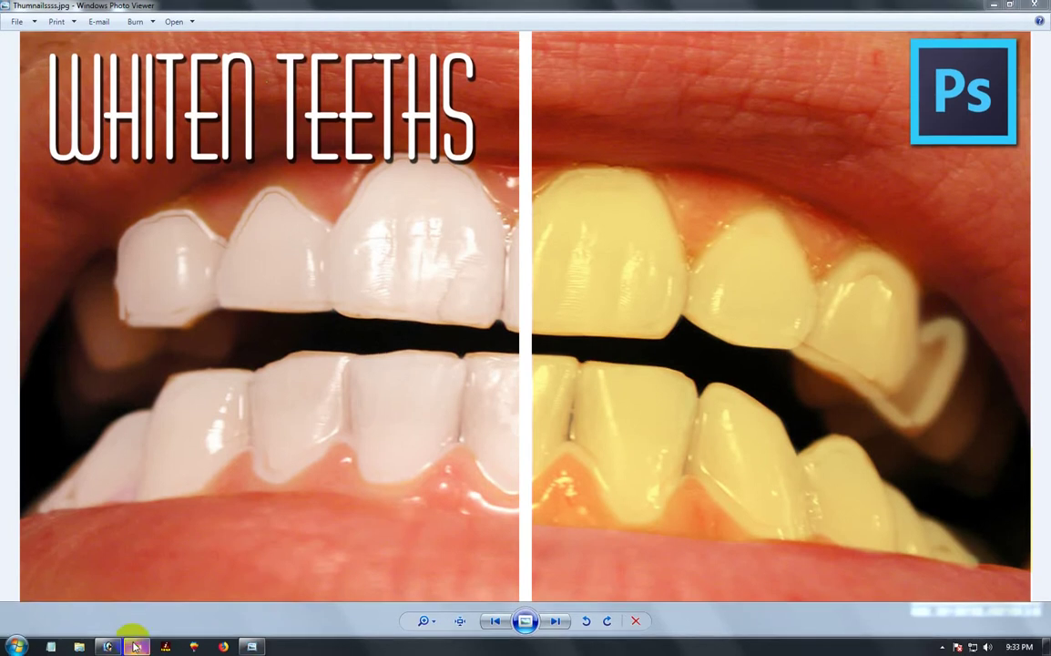
{"action": "left_click", "coordinate": [201, 492]}
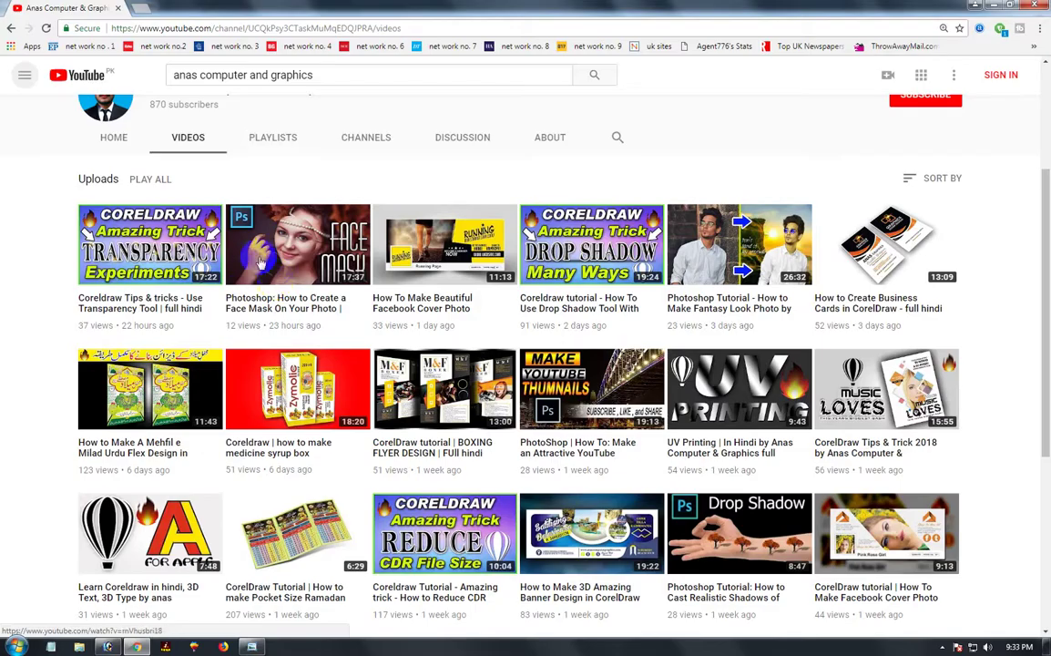
{"action": "scroll", "coordinate": [270, 300], "scroll_direction": "down", "scroll_amount": 3}
{"action": "scroll", "coordinate": [269, 301], "scroll_direction": "up", "scroll_amount": 5}
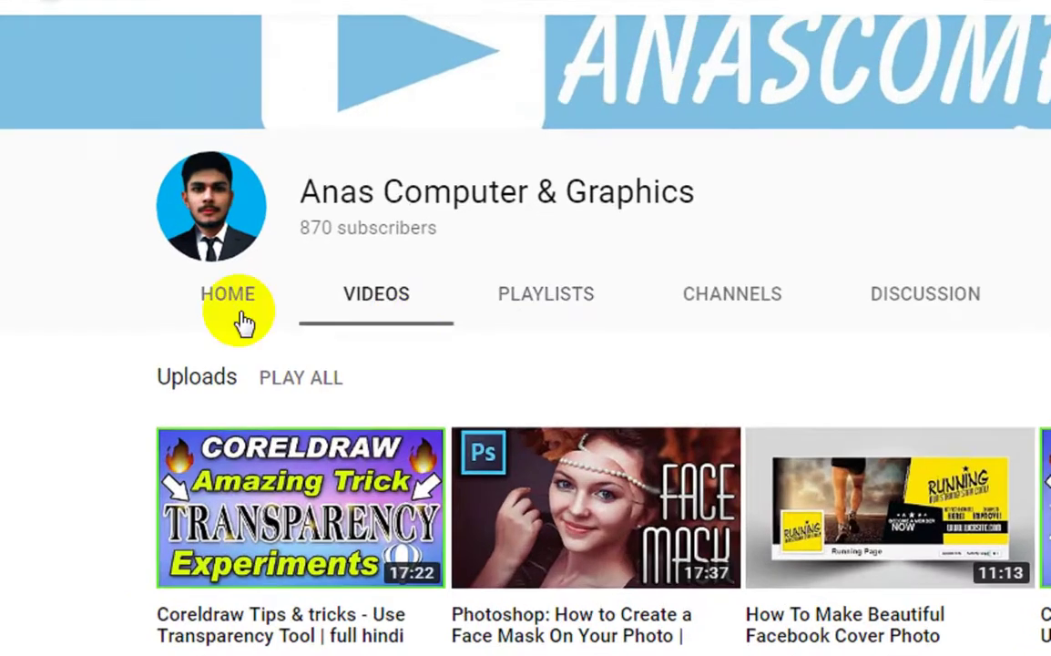
{"action": "left_click", "coordinate": [303, 198]}
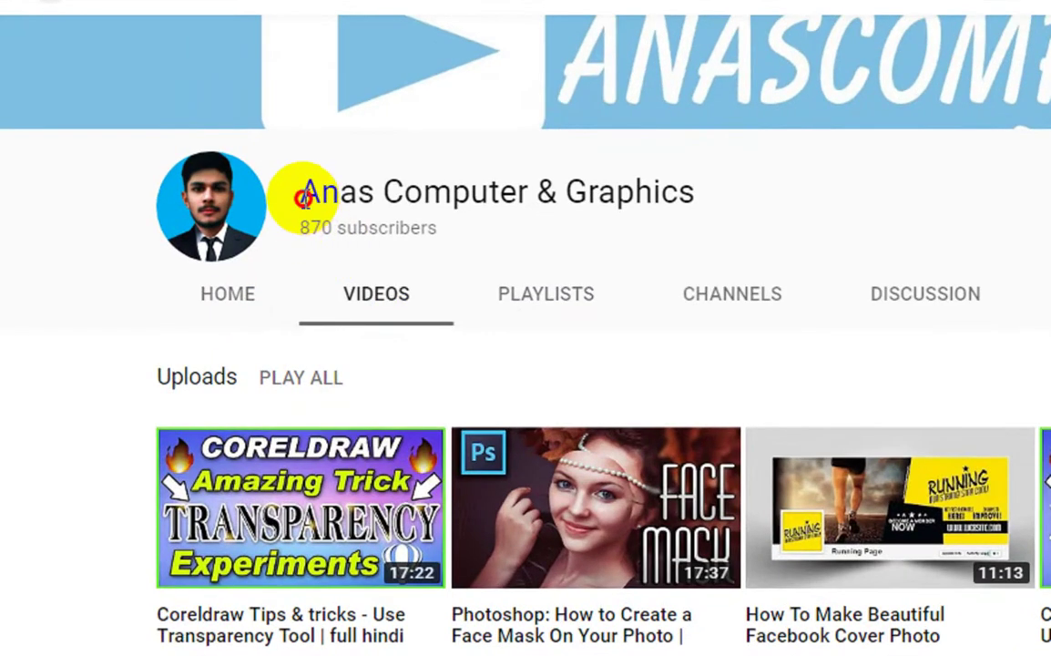
{"action": "left_click_drag", "start_coordinate": [303, 198], "coordinate": [746, 211]}
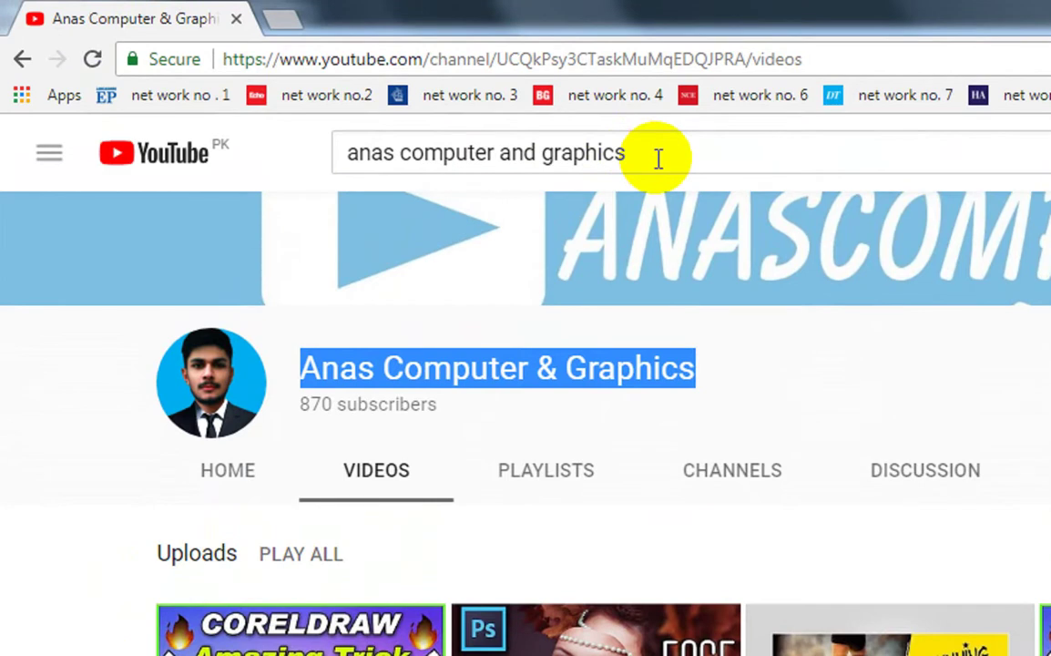
- Search for the channel and scroll through its Videos tab of uploads
{"action": "left_click", "coordinate": [657, 158]}
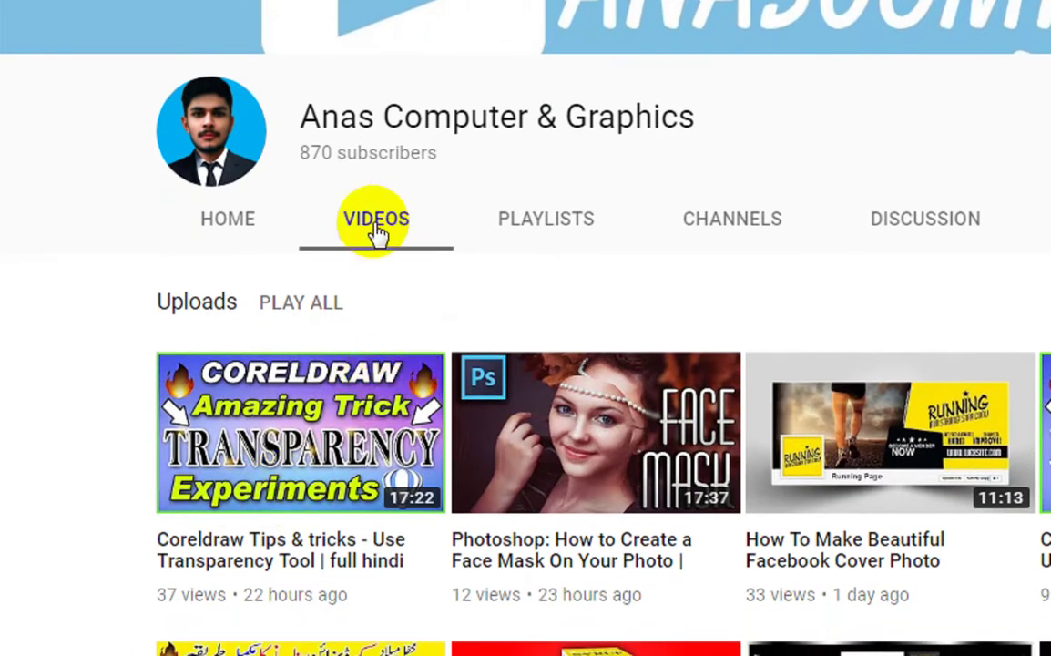
{"action": "scroll", "coordinate": [376, 232], "scroll_direction": "down", "scroll_amount": 3}
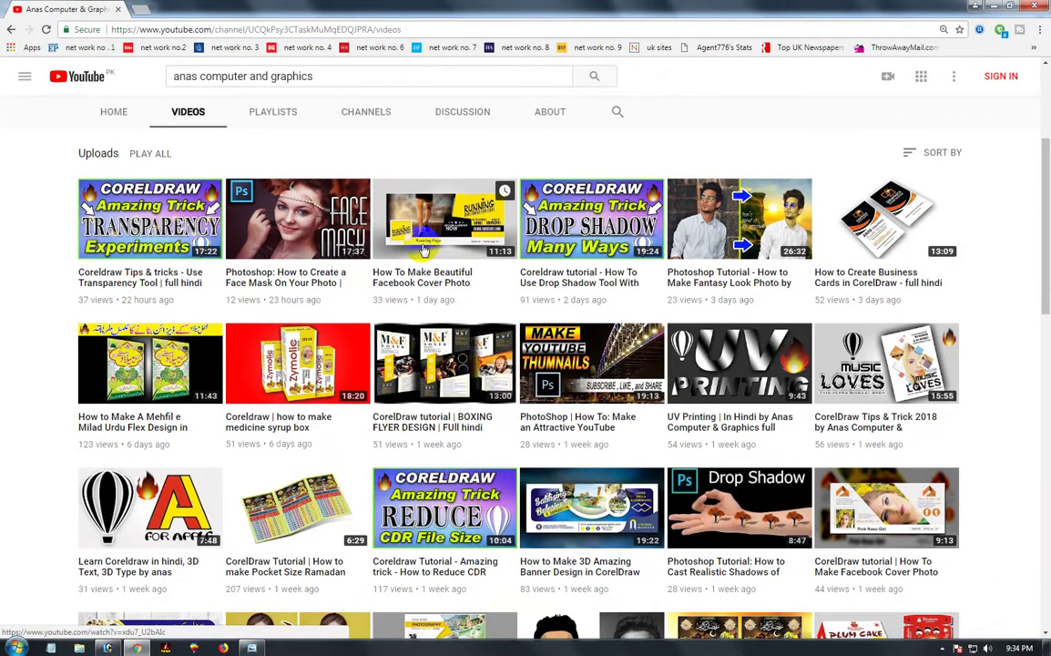
{"action": "mouse_move", "coordinate": [445, 218]}
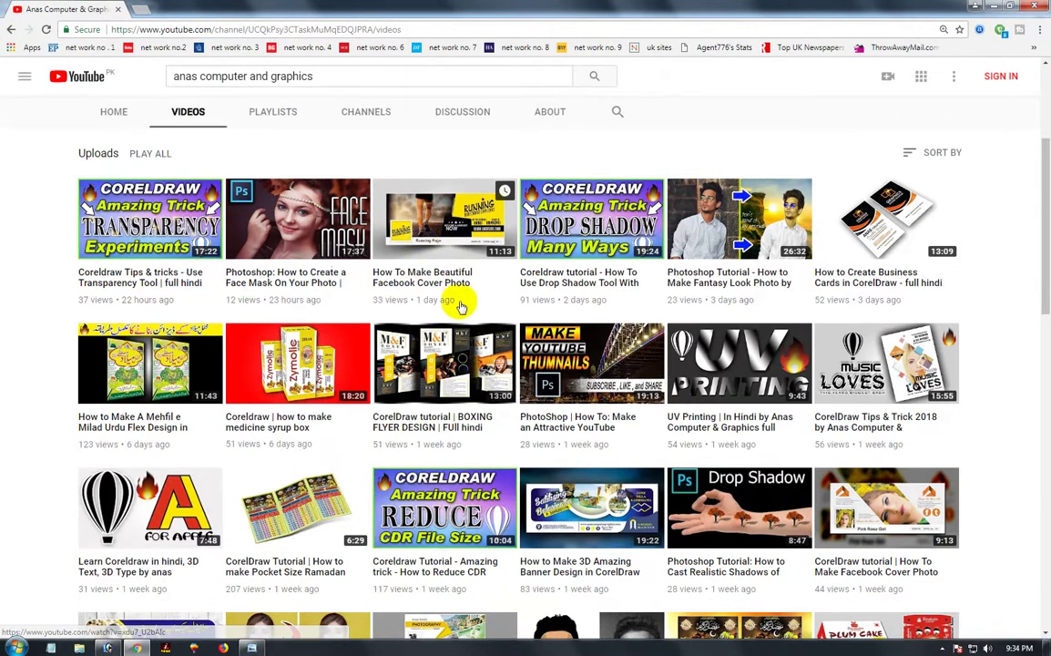
{"action": "scroll", "coordinate": [462, 302], "scroll_direction": "up", "scroll_amount": 3}
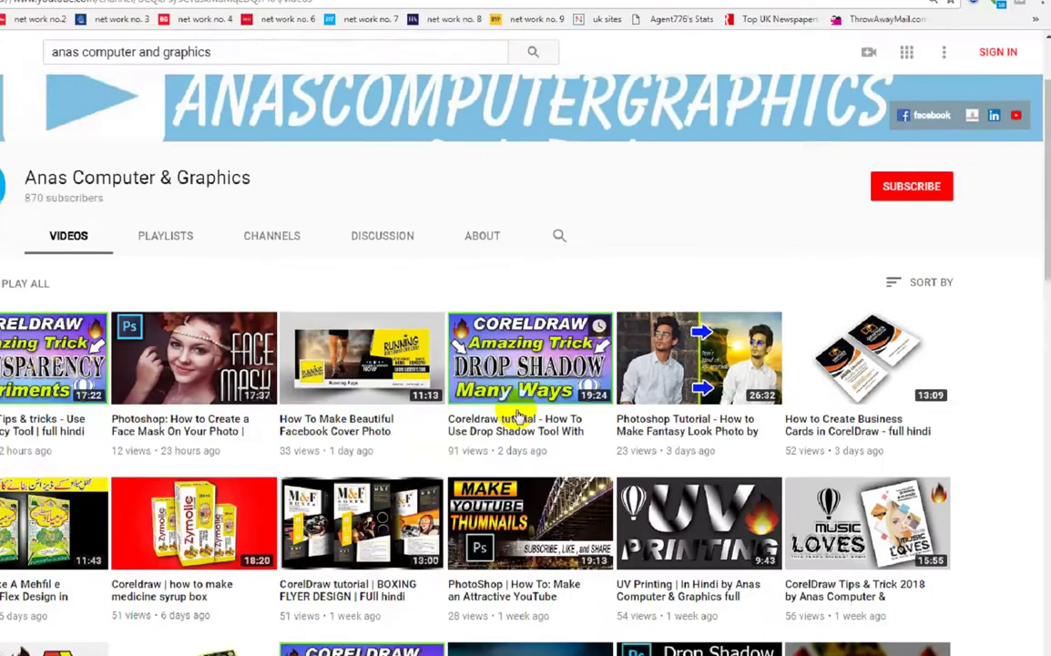
{"action": "scroll", "coordinate": [579, 394], "scroll_direction": "down", "scroll_amount": 3}
{"action": "scroll", "coordinate": [578, 394], "scroll_direction": "down", "scroll_amount": 1}
{"action": "scroll", "coordinate": [580, 410], "scroll_direction": "down", "scroll_amount": 2}
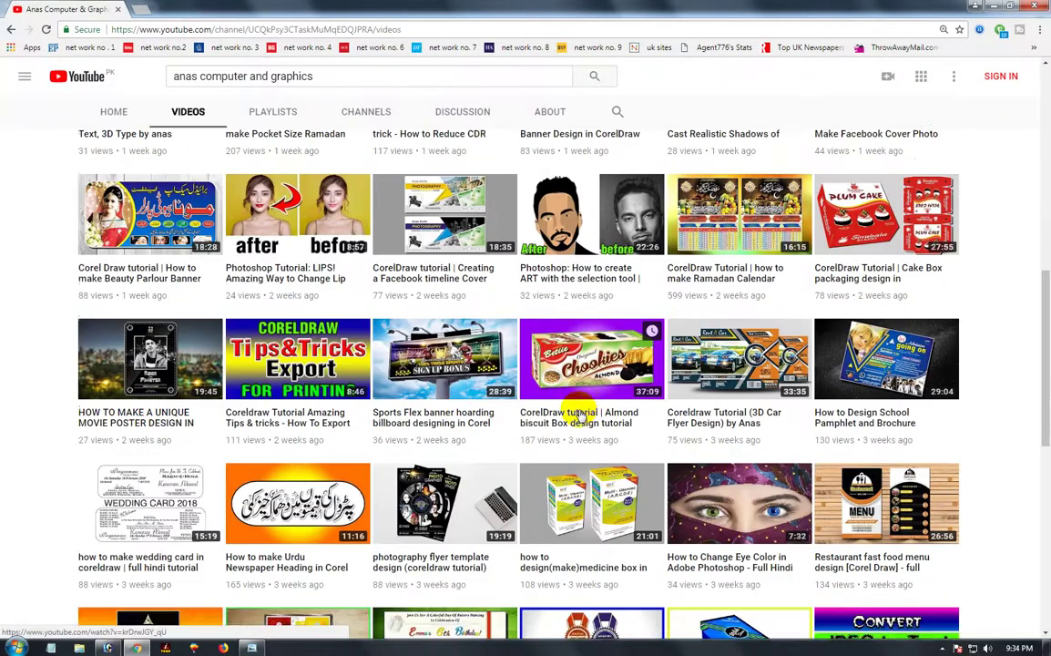
{"action": "scroll", "coordinate": [579, 415], "scroll_direction": "up", "scroll_amount": 6}
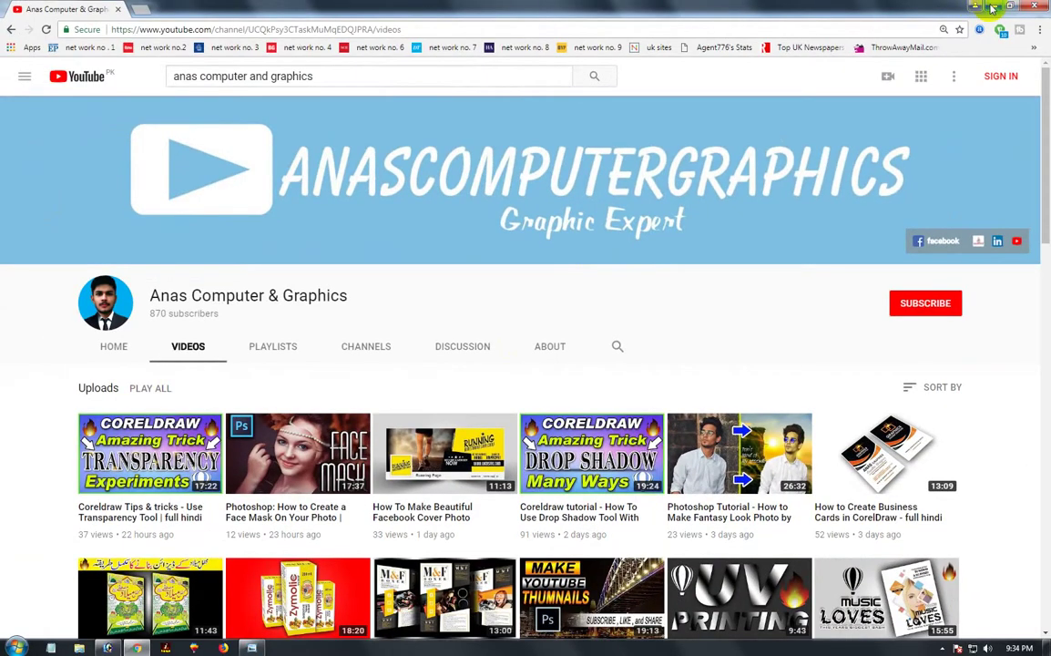
- Minimize Chrome and close Windows Photo Viewer, leaving the empty Photoshop workspace
{"action": "left_click", "coordinate": [993, 8]}
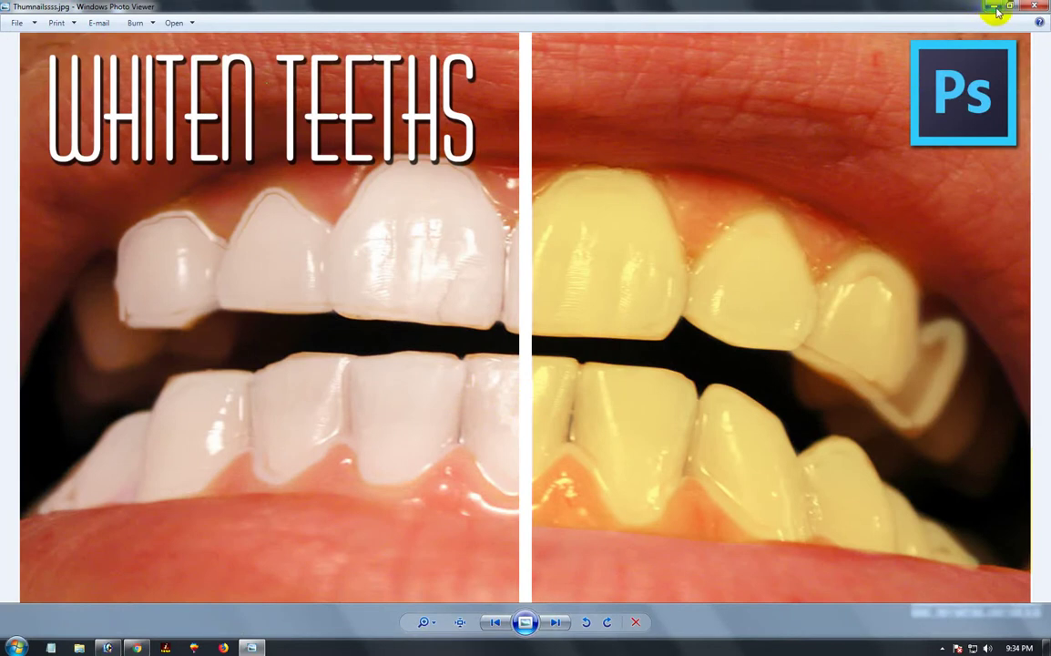
{"action": "left_click", "coordinate": [1035, 7]}
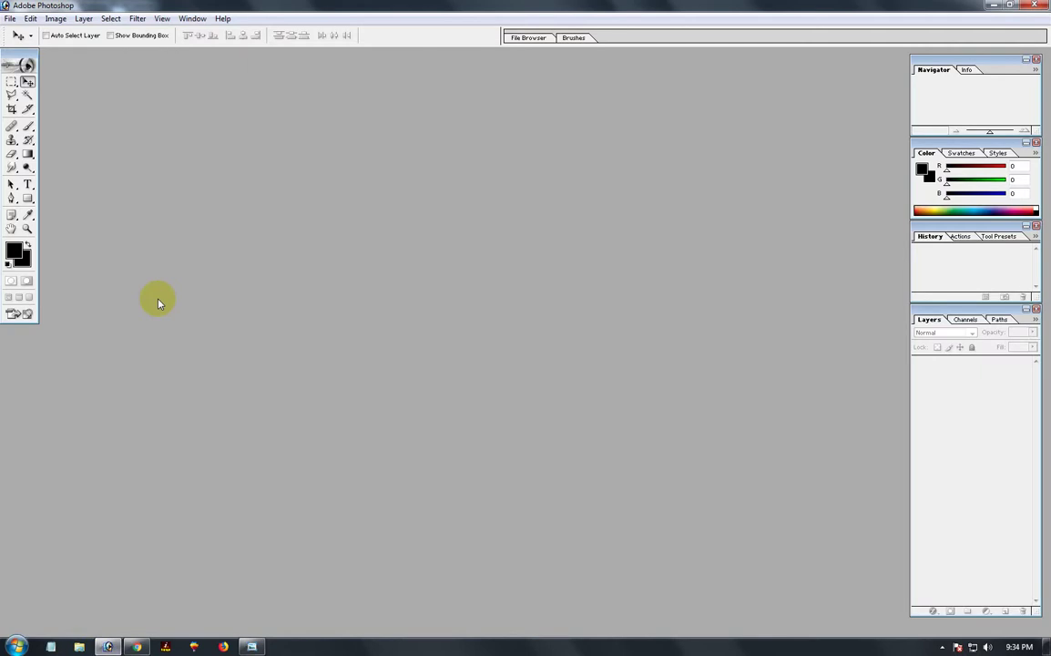
- Open 35414764_c311ba862b_b.jpg from the Desktop's New folder
{"action": "double_click", "coordinate": [429, 479]}
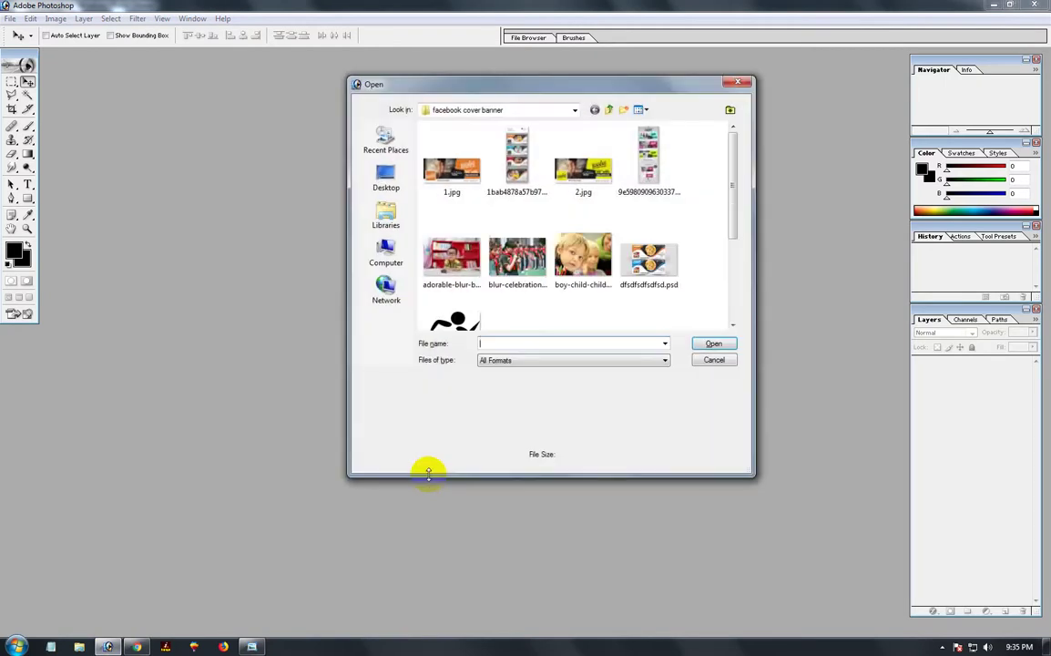
{"action": "left_click", "coordinate": [385, 176]}
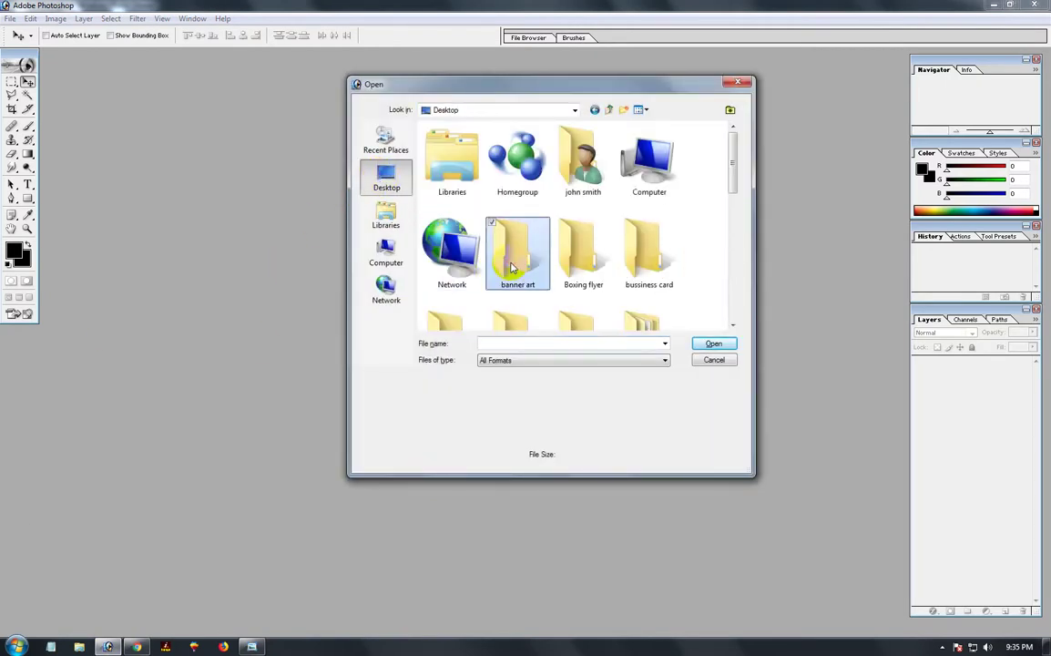
{"action": "scroll", "coordinate": [510, 267], "scroll_direction": "down", "scroll_amount": 1}
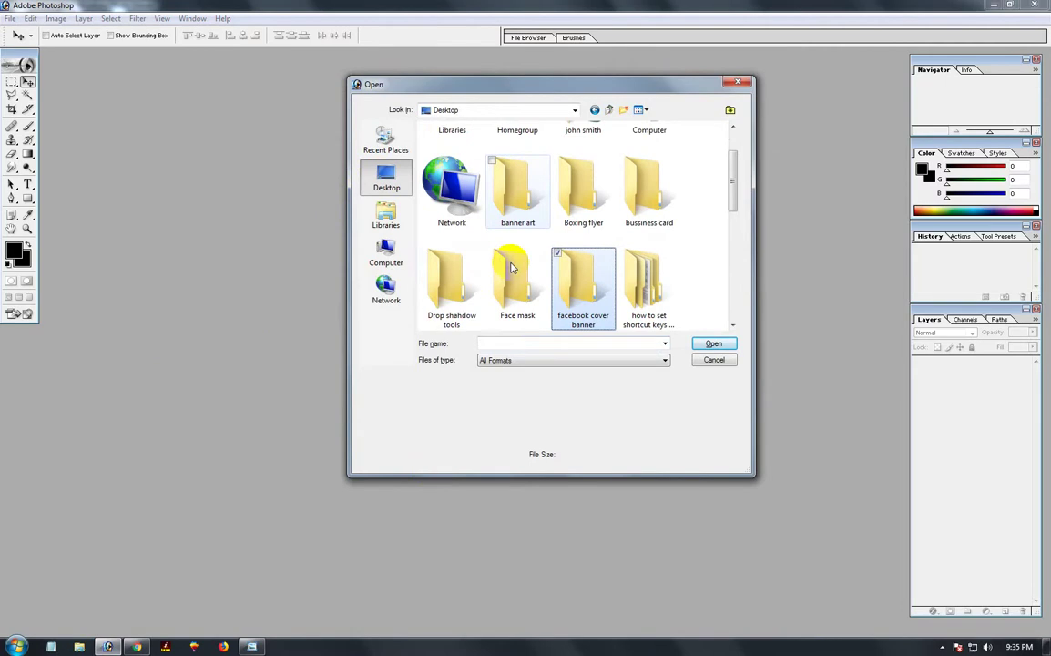
{"action": "scroll", "coordinate": [511, 267], "scroll_direction": "down", "scroll_amount": 3}
{"action": "key", "text": "Return"}
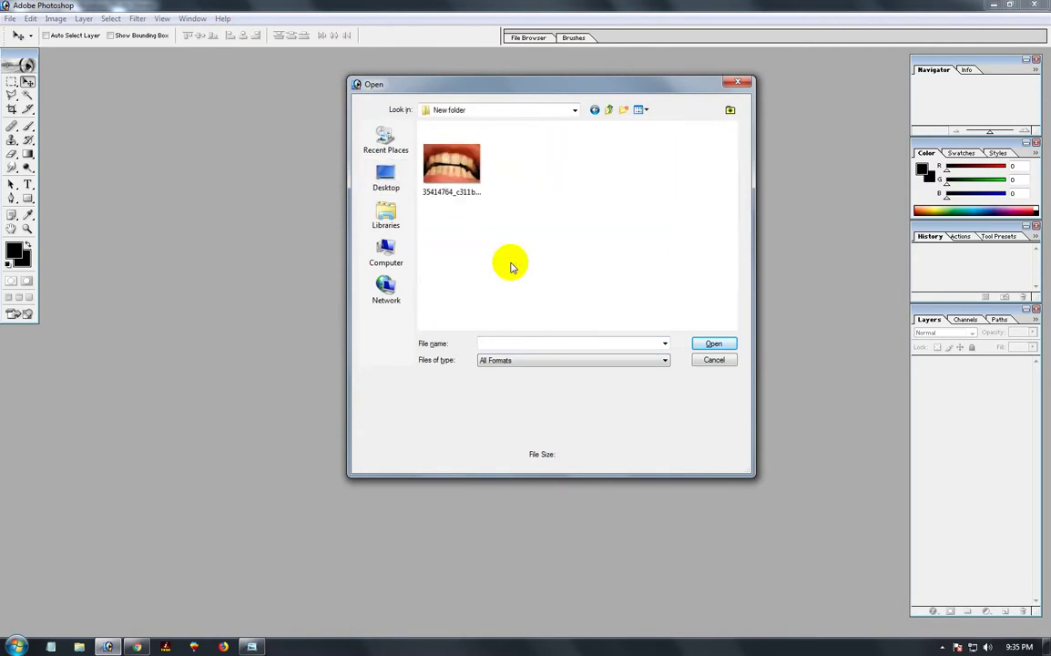
{"action": "left_click", "coordinate": [430, 177]}
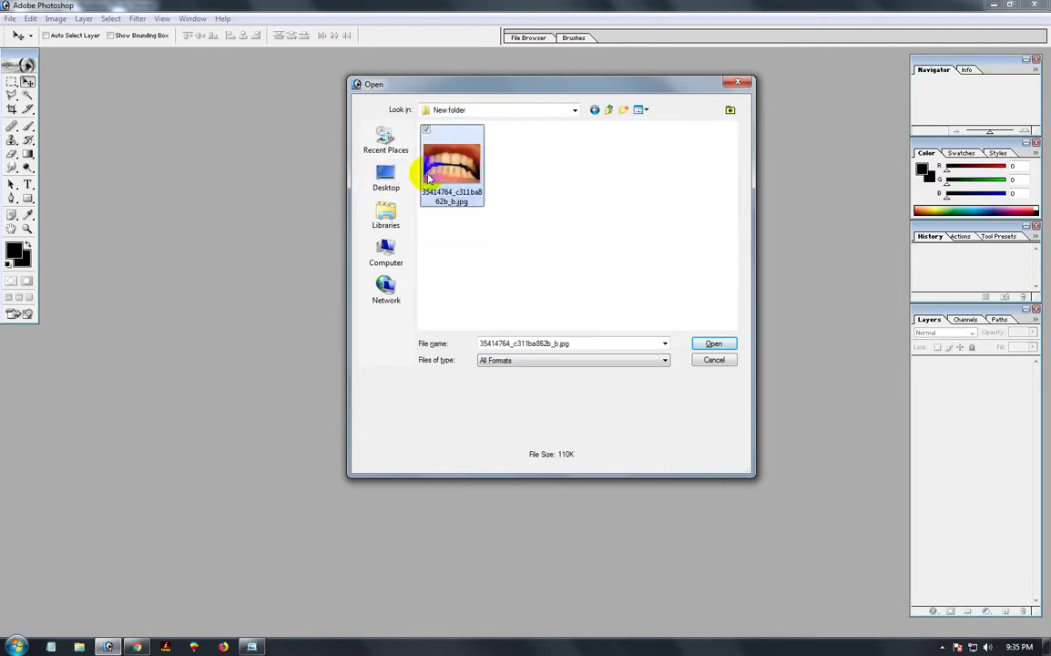
{"action": "left_click", "coordinate": [701, 343]}
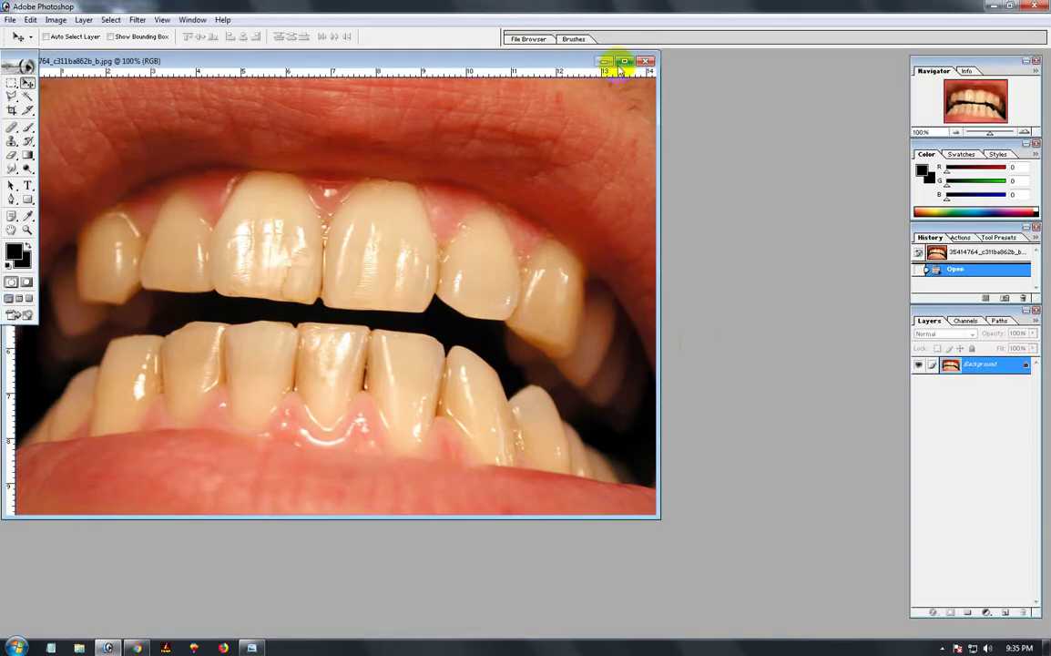
- Maximize the teeth document and zoom to 200%, then back to 100%
{"action": "left_click", "coordinate": [625, 60]}
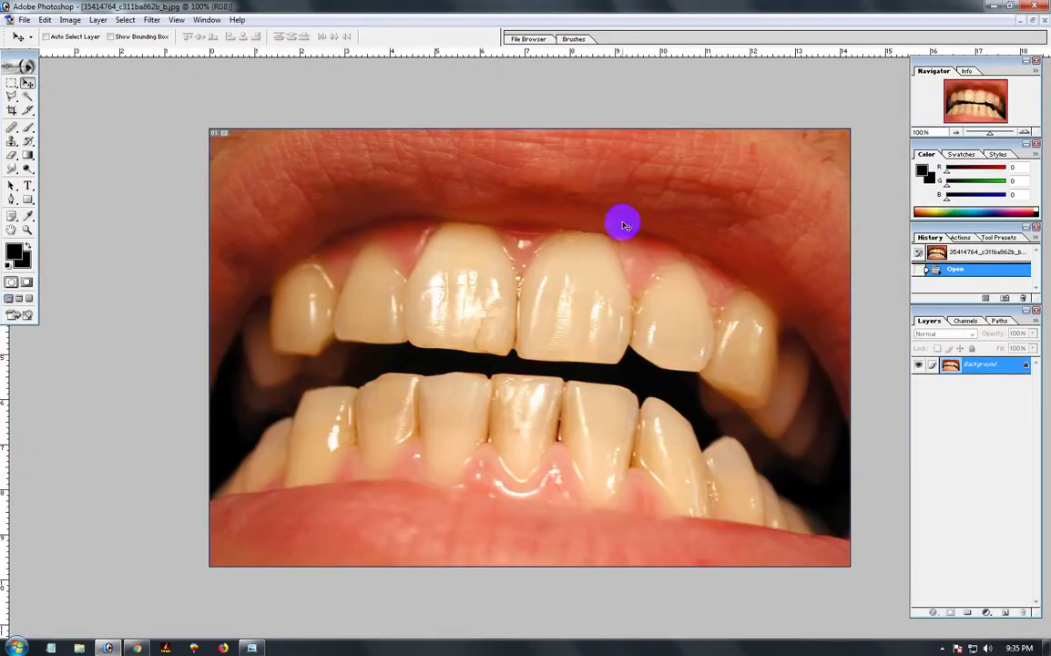
{"action": "left_click", "coordinate": [368, 364]}
{"action": "left_click", "coordinate": [574, 321], "text": "alt"}
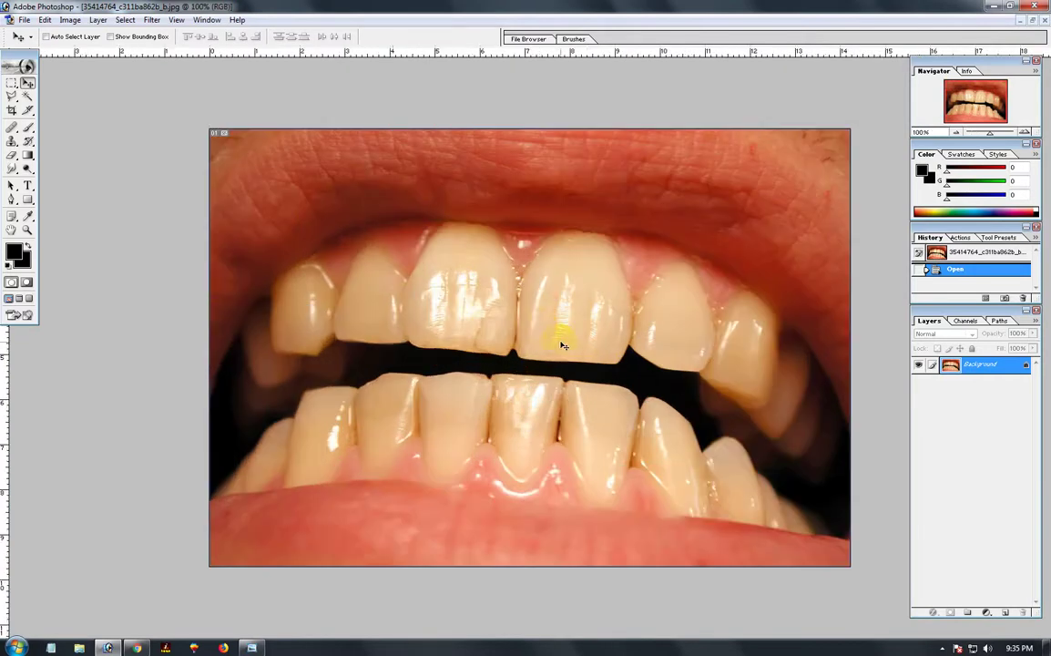
{"action": "left_click", "coordinate": [501, 362]}
{"action": "left_click", "coordinate": [601, 355]}
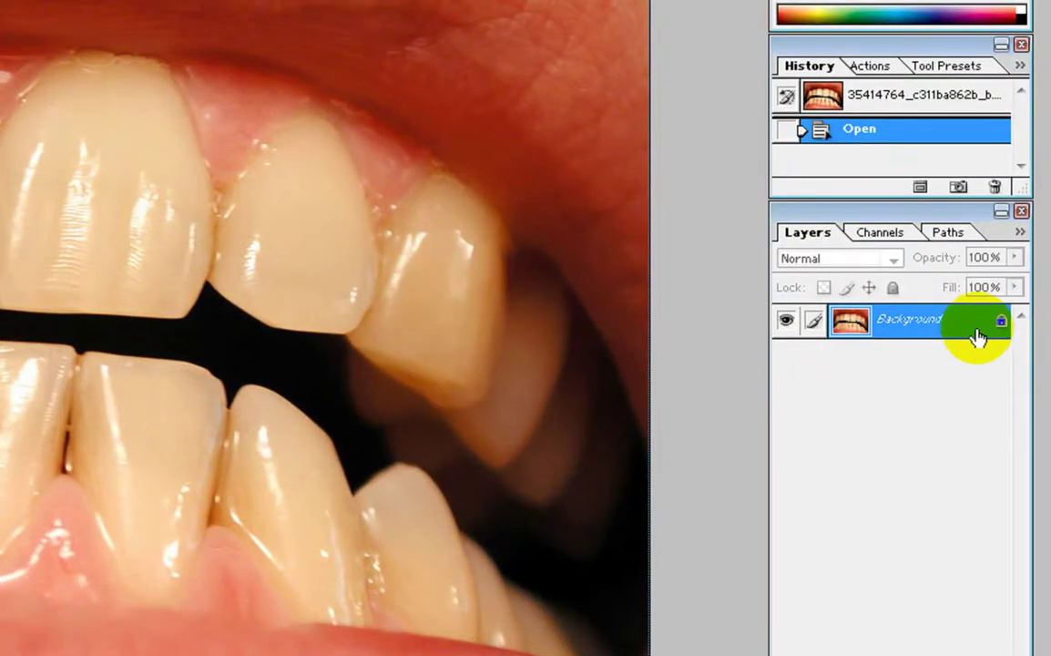
- Convert Background to Layer 0, duplicate it as Layer 0 copy, and dismiss the disk warning
{"action": "double_click", "coordinate": [967, 337]}
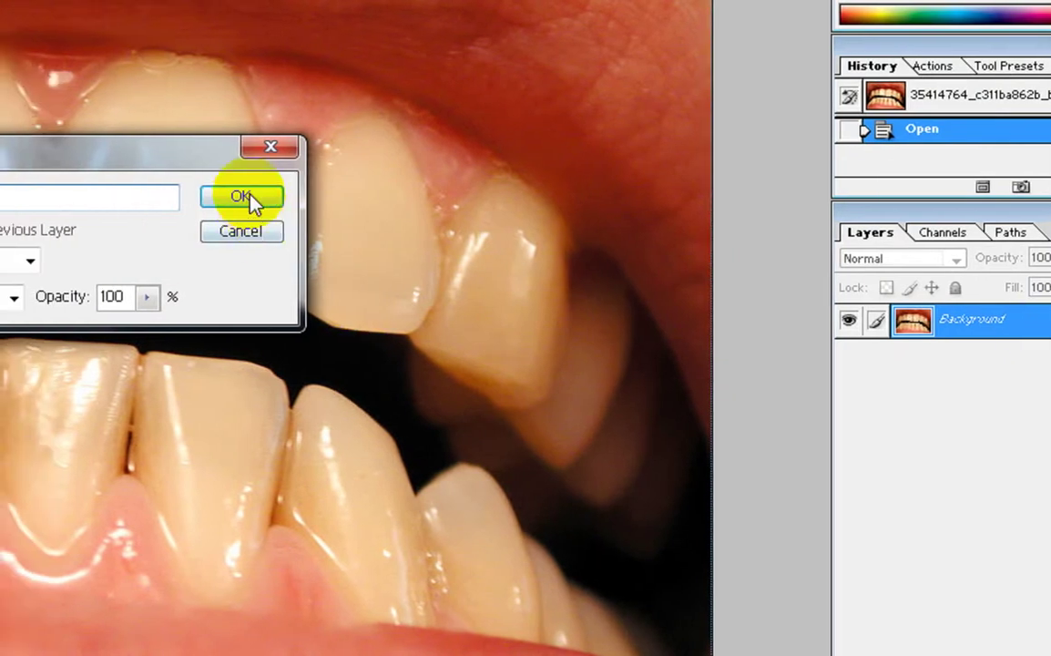
{"action": "left_click", "coordinate": [246, 196]}
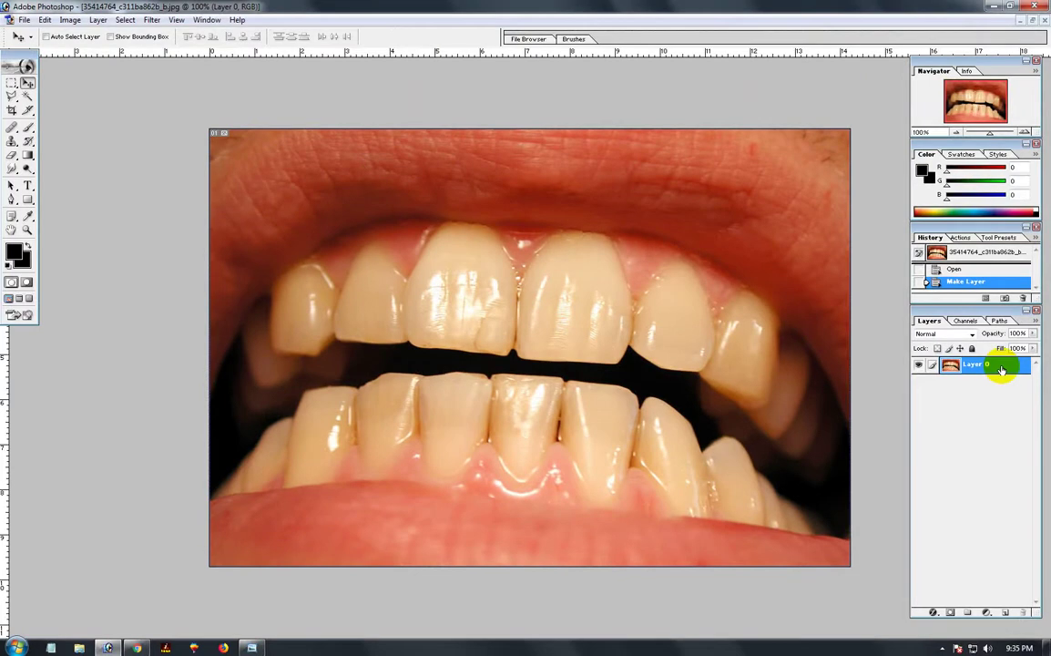
{"action": "key", "text": "ctrl+j"}
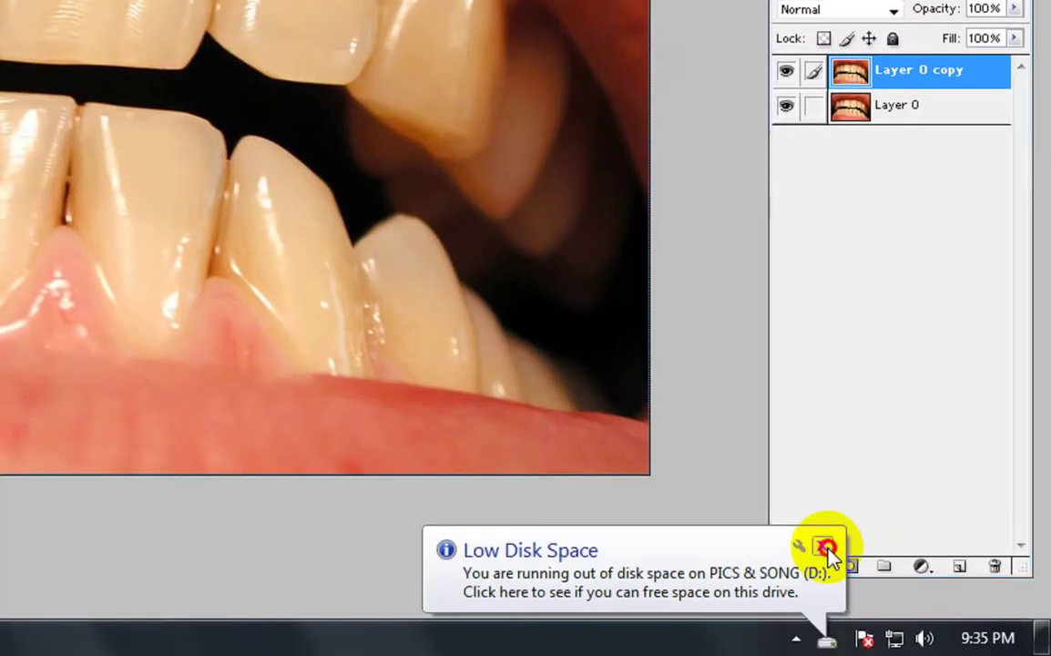
{"action": "left_click", "coordinate": [826, 547]}
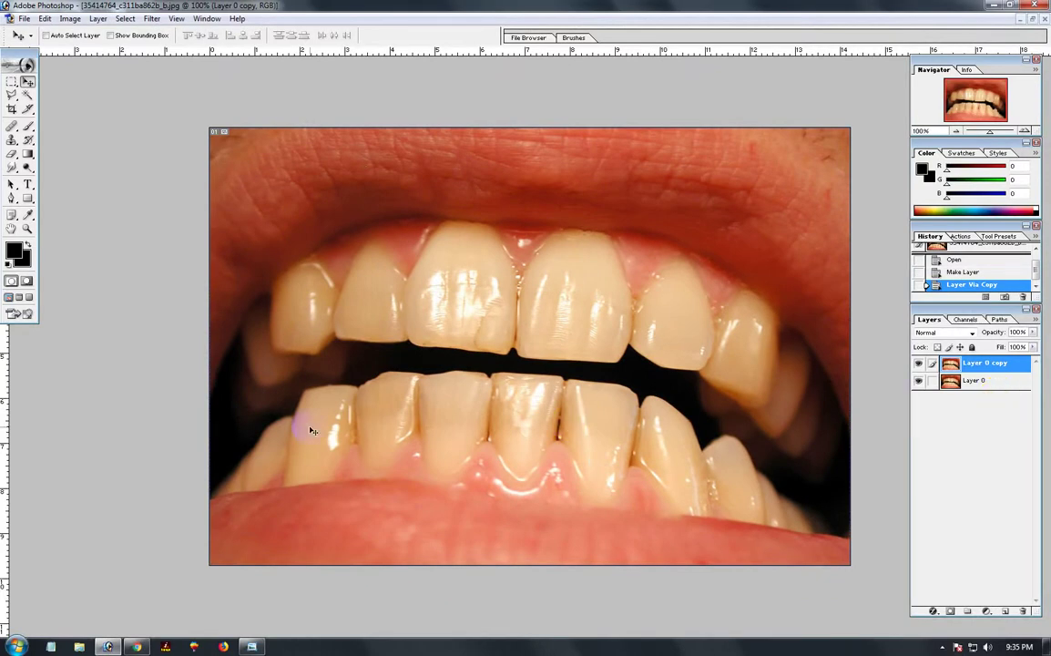
- Set up the Brush tool with default black/white colours and a 17 px soft brush
{"action": "key", "text": "f"}
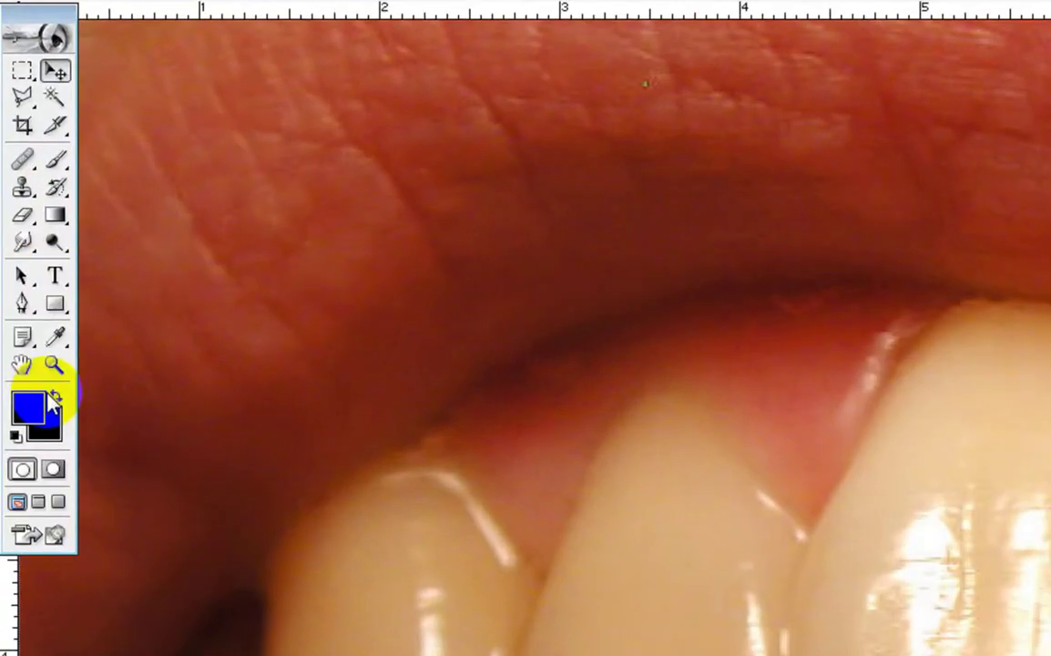
{"action": "left_click", "coordinate": [15, 437]}
{"action": "left_click", "coordinate": [59, 161]}
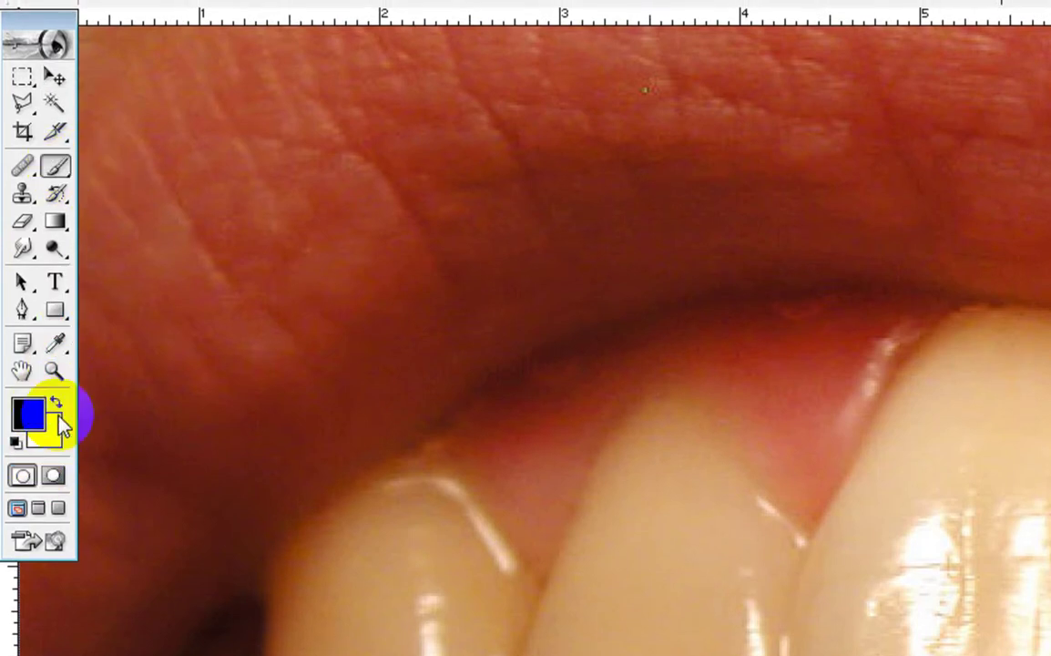
{"action": "left_click", "coordinate": [232, 416]}
{"action": "left_click_drag", "start_coordinate": [233, 416], "coordinate": [106, 499]}
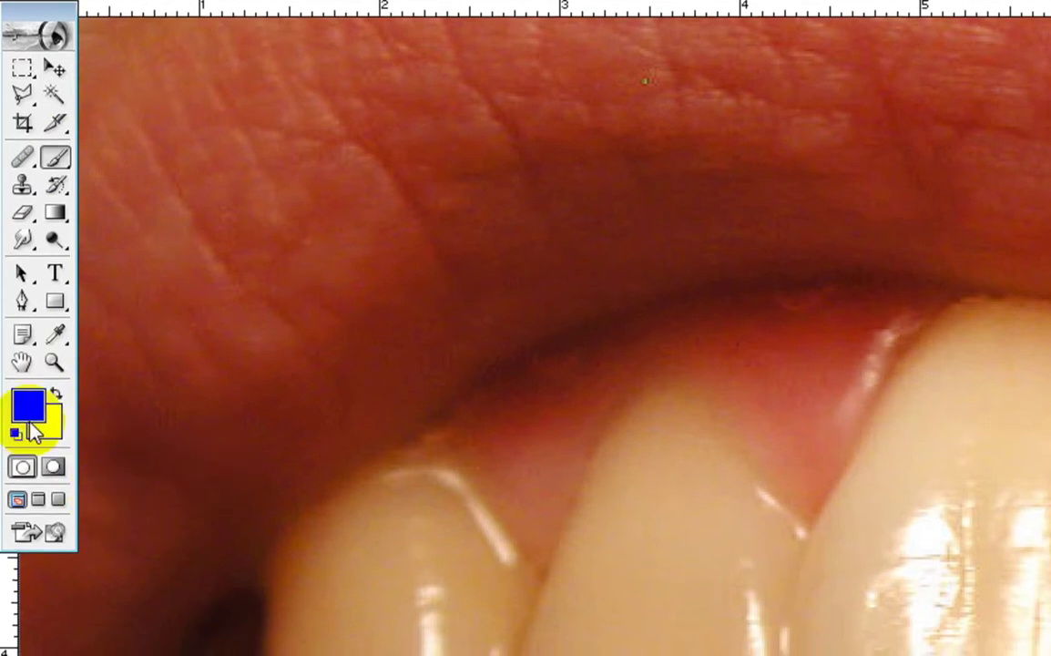
{"action": "left_click", "coordinate": [52, 171]}
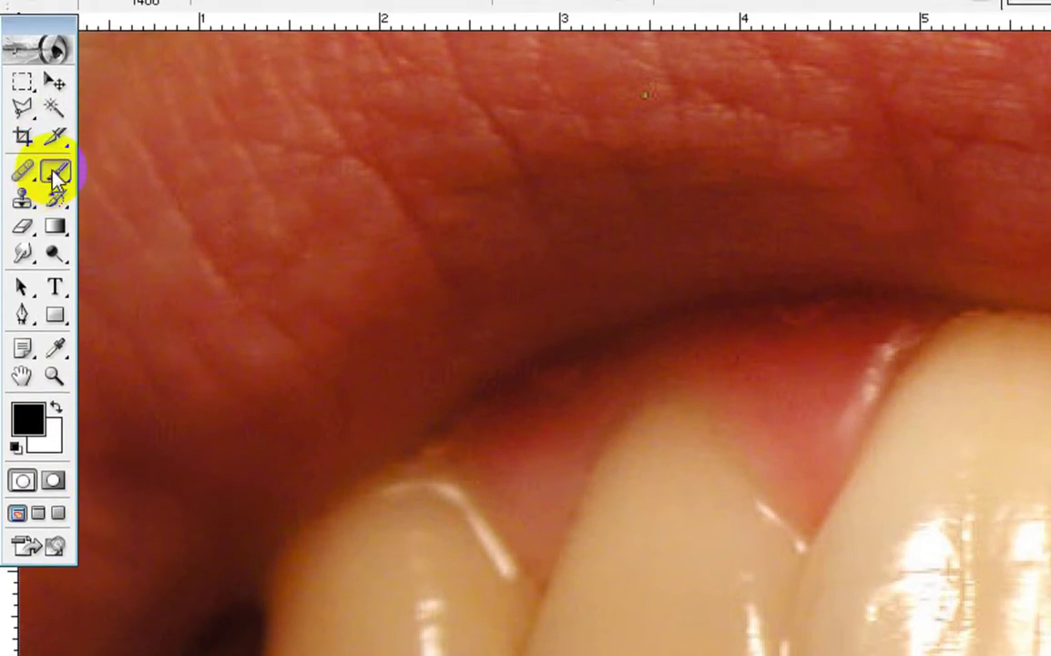
{"action": "left_click_drag", "start_coordinate": [51, 178], "coordinate": [64, 186]}
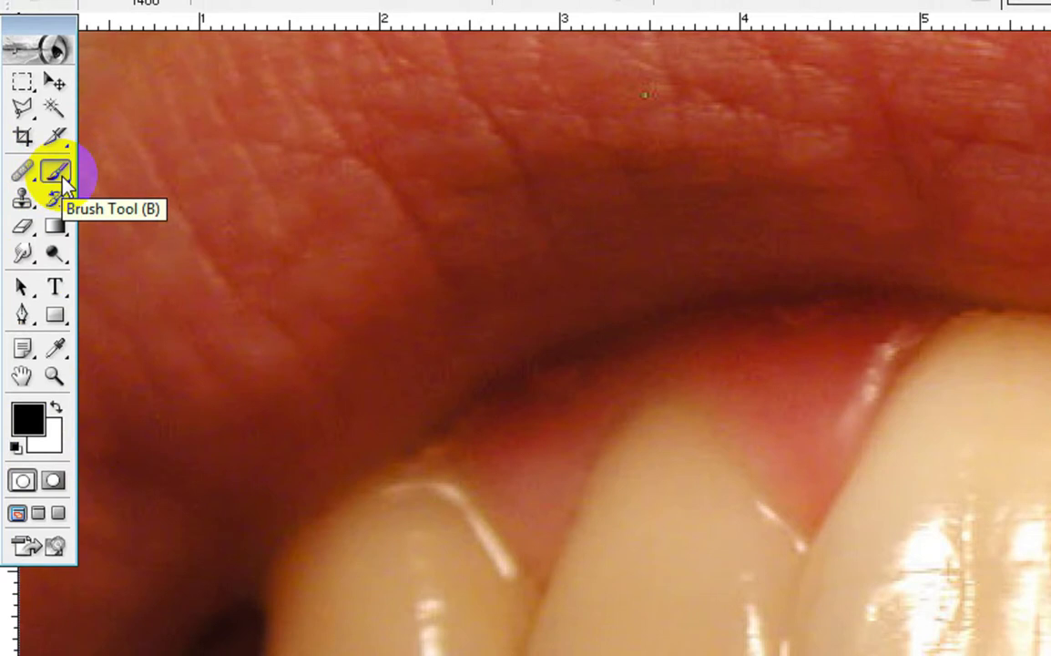
{"action": "left_click", "coordinate": [60, 173]}
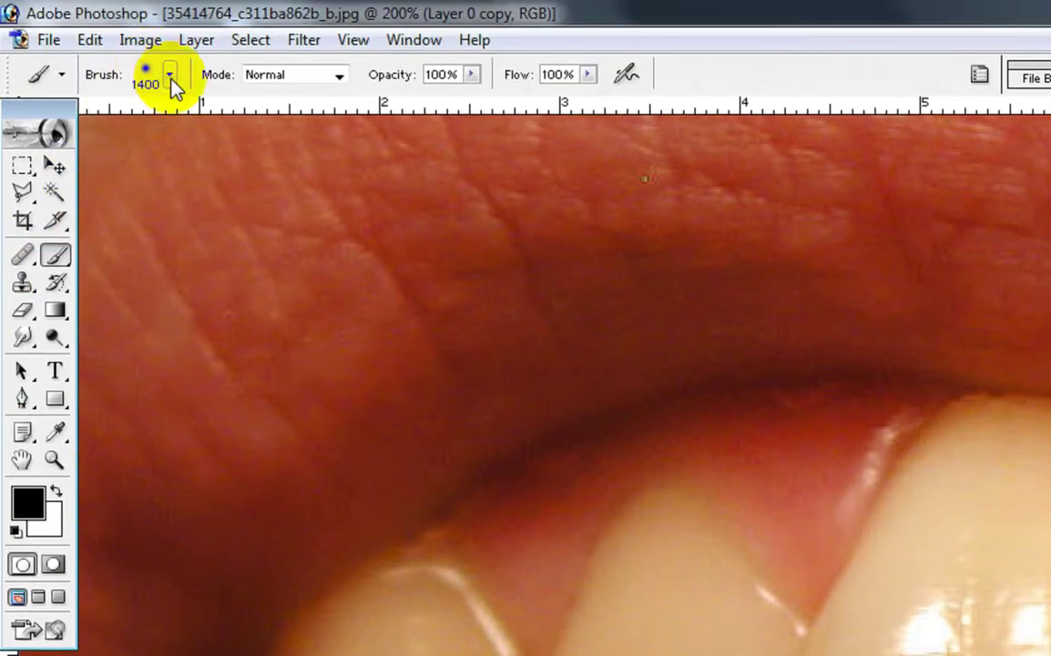
{"action": "left_click", "coordinate": [170, 76]}
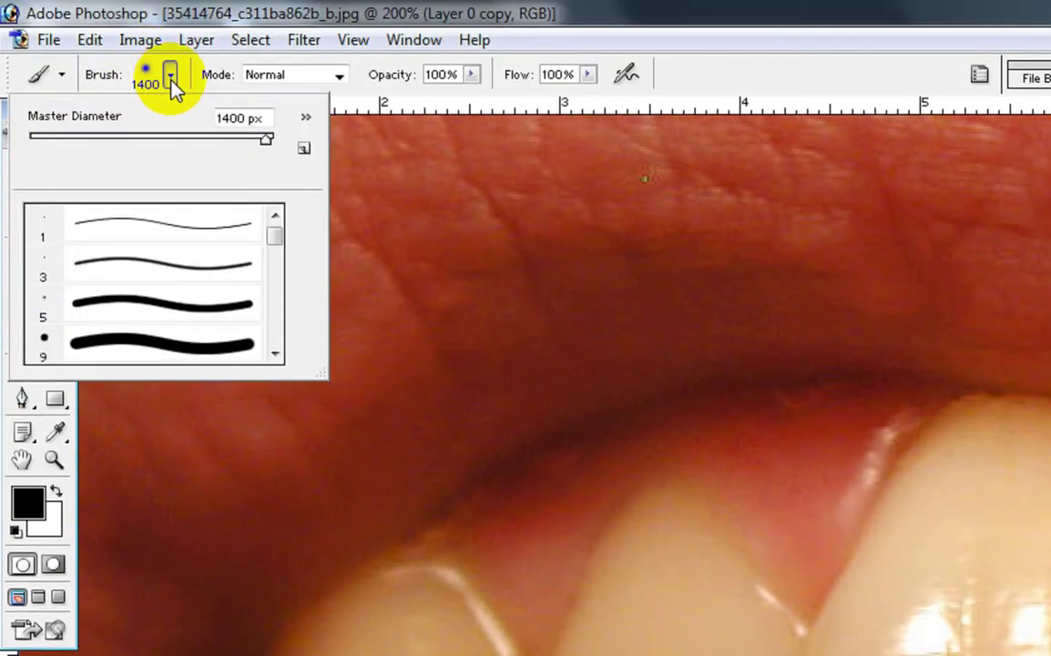
{"action": "left_click", "coordinate": [276, 356]}
{"action": "left_click", "coordinate": [275, 355]}
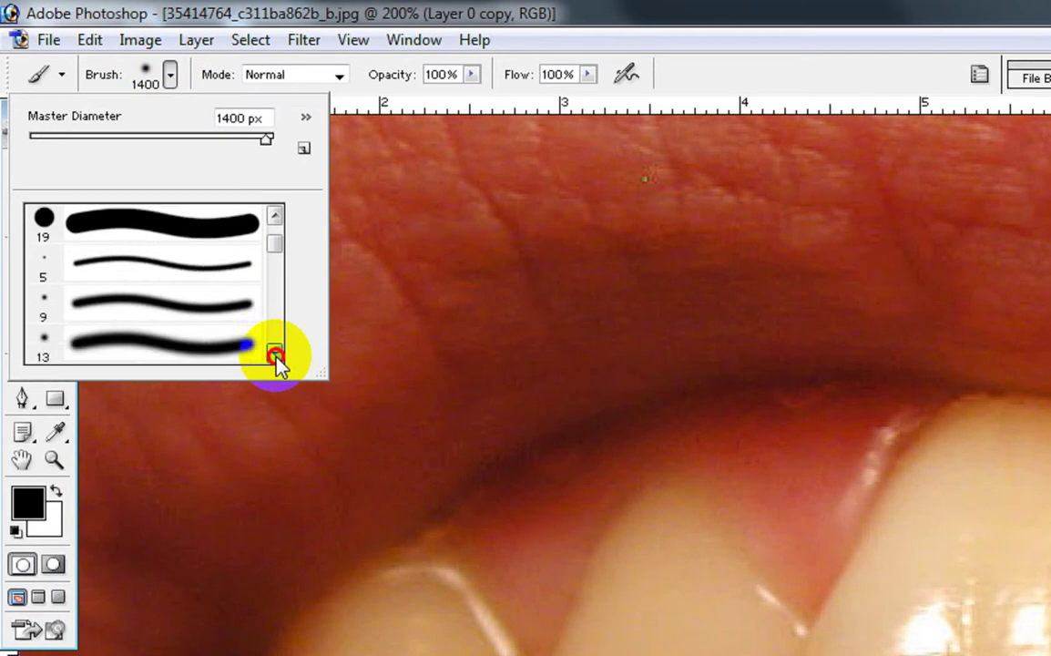
{"action": "double_click", "coordinate": [230, 344]}
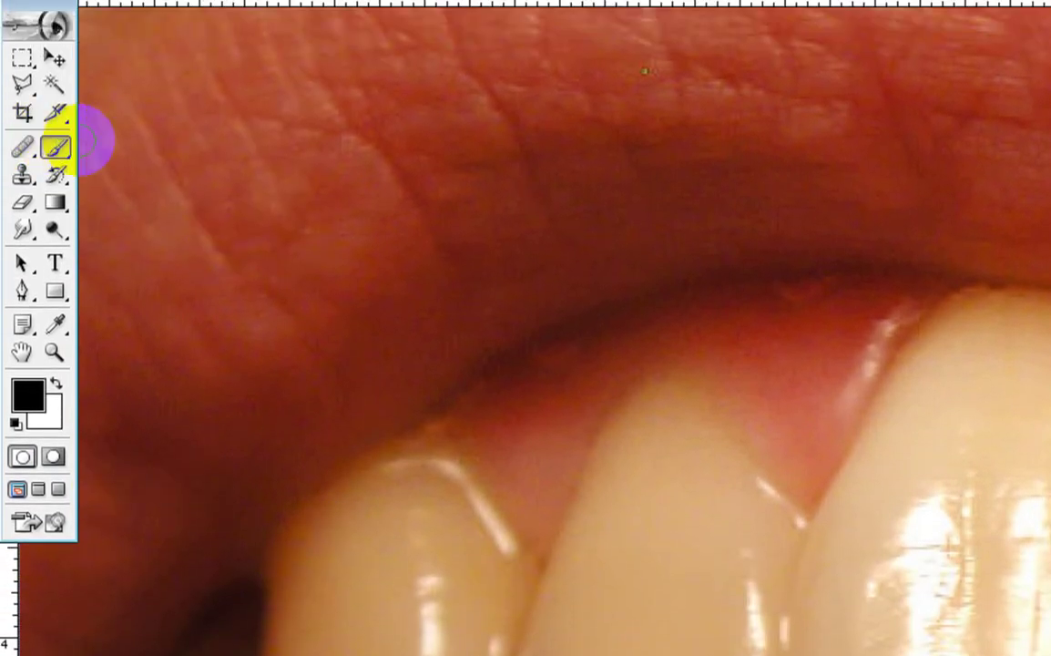
- Enter Quick Mask mode and zoom in close on the upper teeth
{"action": "left_click", "coordinate": [54, 462]}
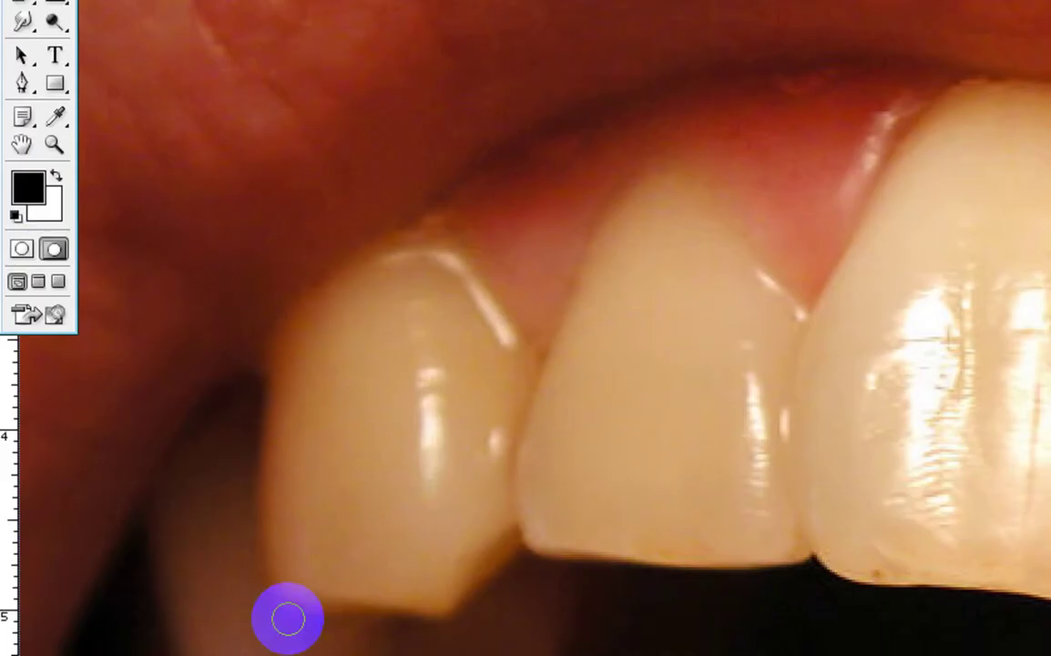
{"action": "mouse_move", "coordinate": [288, 619]}
{"action": "left_mouse_down"}
{"action": "mouse_move", "coordinate": [500, 507]}
{"action": "mouse_move", "coordinate": [545, 205]}
{"action": "left_mouse_up"}
{"action": "left_click", "coordinate": [682, 413], "text": "alt"}
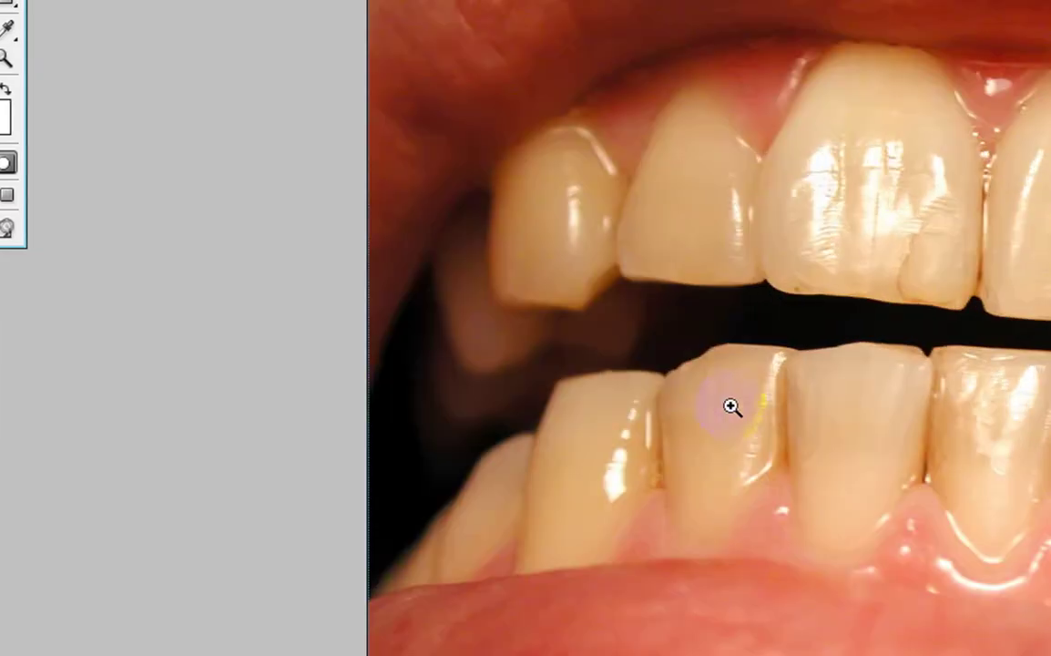
{"action": "left_click", "coordinate": [591, 333]}
{"action": "left_click", "coordinate": [513, 290]}
{"action": "left_click_drag", "start_coordinate": [434, 196], "coordinate": [522, 588]}
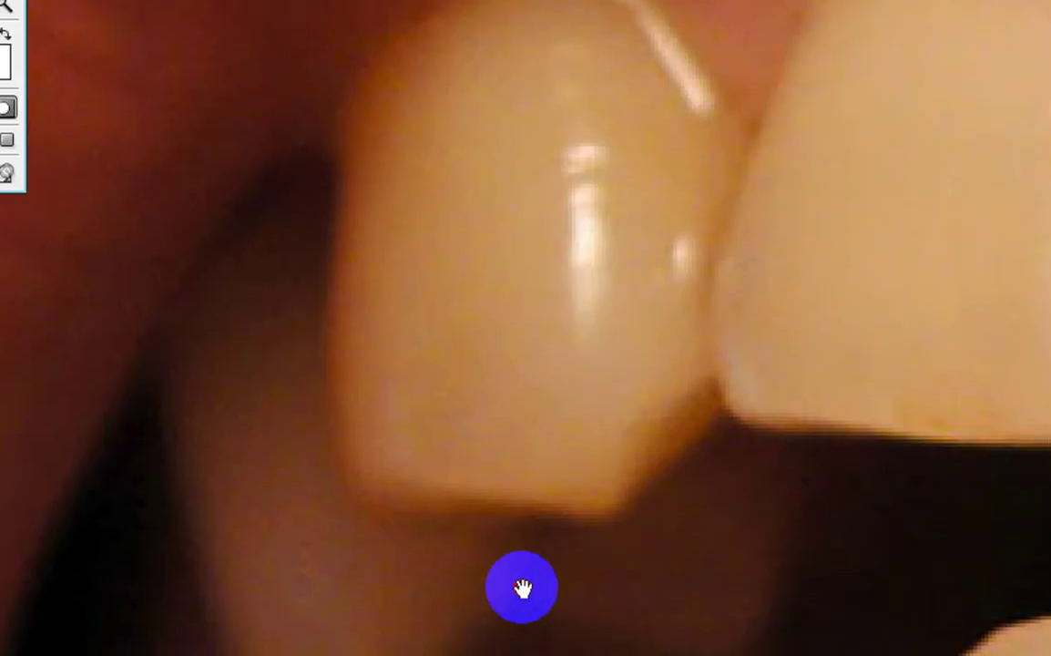
- Paint red mask strokes along the edges of the upper left teeth
{"action": "mouse_move", "coordinate": [367, 455]}
{"action": "left_mouse_down"}
{"action": "mouse_move", "coordinate": [355, 354]}
{"action": "mouse_move", "coordinate": [364, 152]}
{"action": "mouse_move", "coordinate": [441, 126]}
{"action": "mouse_move", "coordinate": [533, 149]}
{"action": "left_mouse_up"}
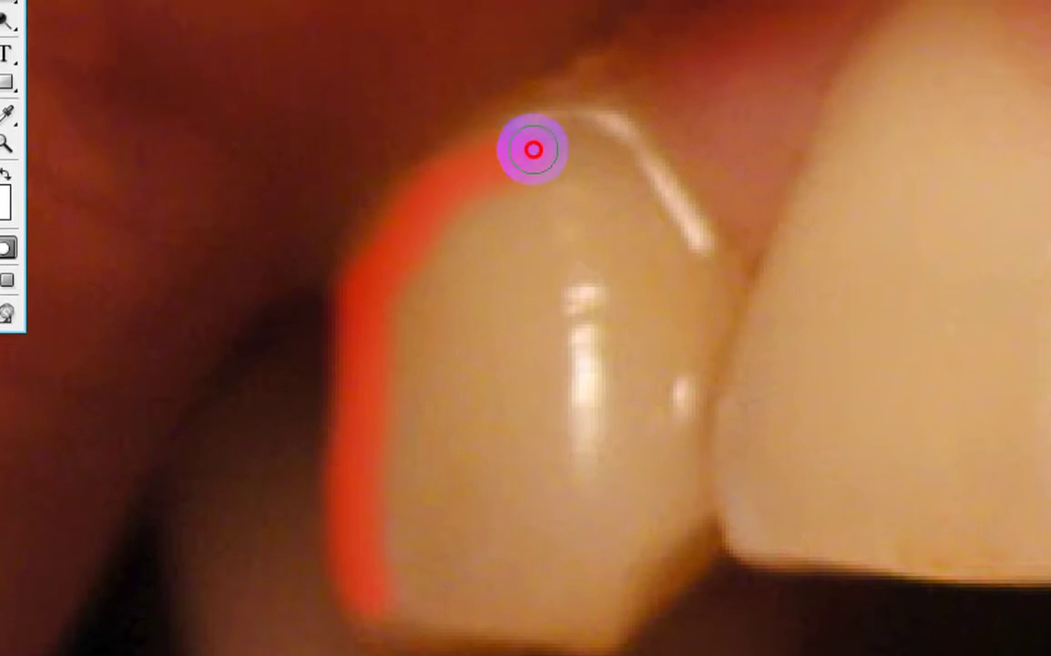
{"action": "left_click_drag", "start_coordinate": [594, 347], "coordinate": [406, 371]}
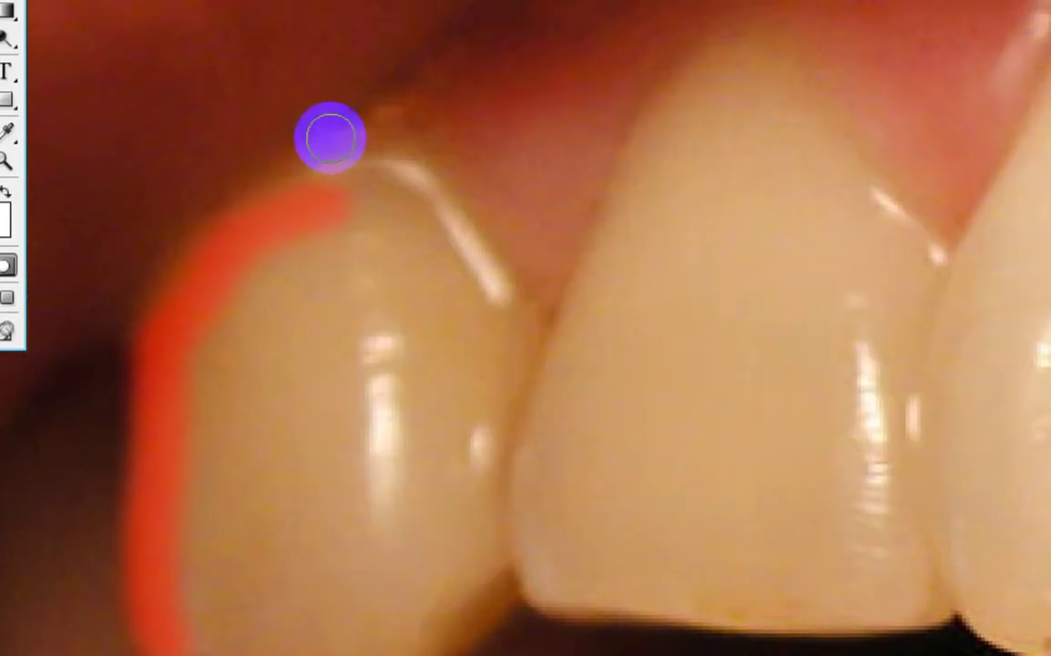
{"action": "mouse_move", "coordinate": [317, 211]}
{"action": "left_mouse_down"}
{"action": "mouse_move", "coordinate": [399, 201]}
{"action": "mouse_move", "coordinate": [485, 331]}
{"action": "mouse_move", "coordinate": [484, 290]}
{"action": "mouse_move", "coordinate": [422, 223]}
{"action": "mouse_move", "coordinate": [392, 209]}
{"action": "mouse_move", "coordinate": [535, 347]}
{"action": "mouse_move", "coordinate": [554, 347]}
{"action": "mouse_move", "coordinate": [596, 285]}
{"action": "mouse_move", "coordinate": [643, 163]}
{"action": "mouse_move", "coordinate": [660, 152]}
{"action": "mouse_move", "coordinate": [712, 155]}
{"action": "mouse_move", "coordinate": [754, 171]}
{"action": "mouse_move", "coordinate": [812, 244]}
{"action": "mouse_move", "coordinate": [831, 294]}
{"action": "mouse_move", "coordinate": [823, 345]}
{"action": "mouse_move", "coordinate": [799, 363]}
{"action": "left_mouse_up"}
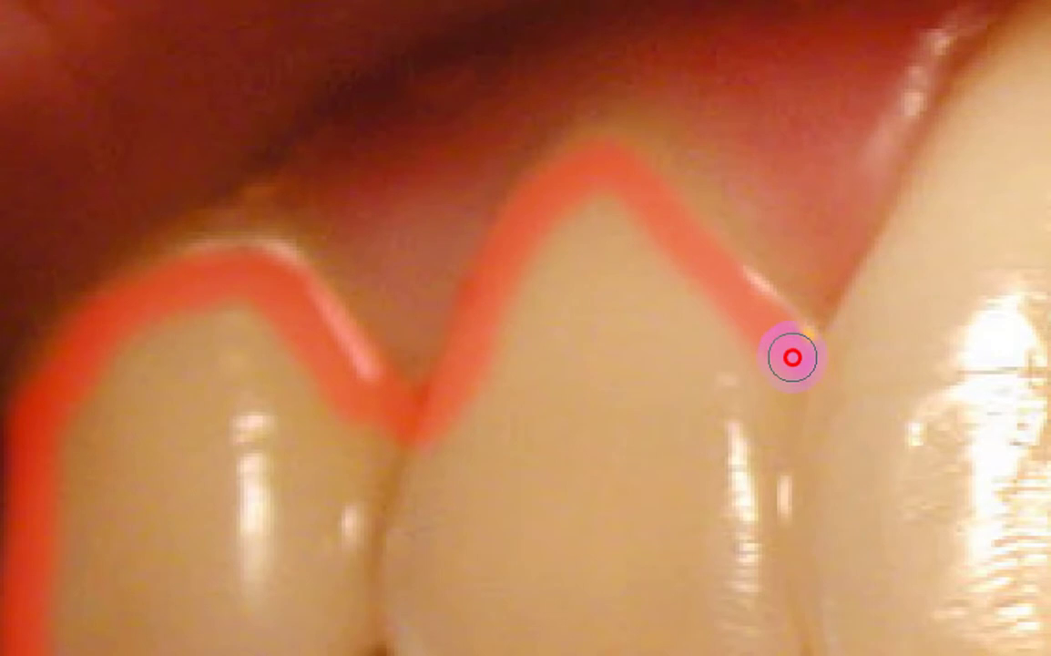
{"action": "mouse_move", "coordinate": [792, 357]}
{"action": "left_mouse_down"}
{"action": "mouse_move", "coordinate": [809, 359]}
{"action": "mouse_move", "coordinate": [812, 347]}
{"action": "mouse_move", "coordinate": [802, 306]}
{"action": "mouse_move", "coordinate": [816, 237]}
{"action": "mouse_move", "coordinate": [807, 184]}
{"action": "mouse_move", "coordinate": [828, 120]}
{"action": "mouse_move", "coordinate": [832, 157]}
{"action": "mouse_move", "coordinate": [860, 164]}
{"action": "mouse_move", "coordinate": [833, 184]}
{"action": "mouse_move", "coordinate": [802, 277]}
{"action": "left_mouse_up"}
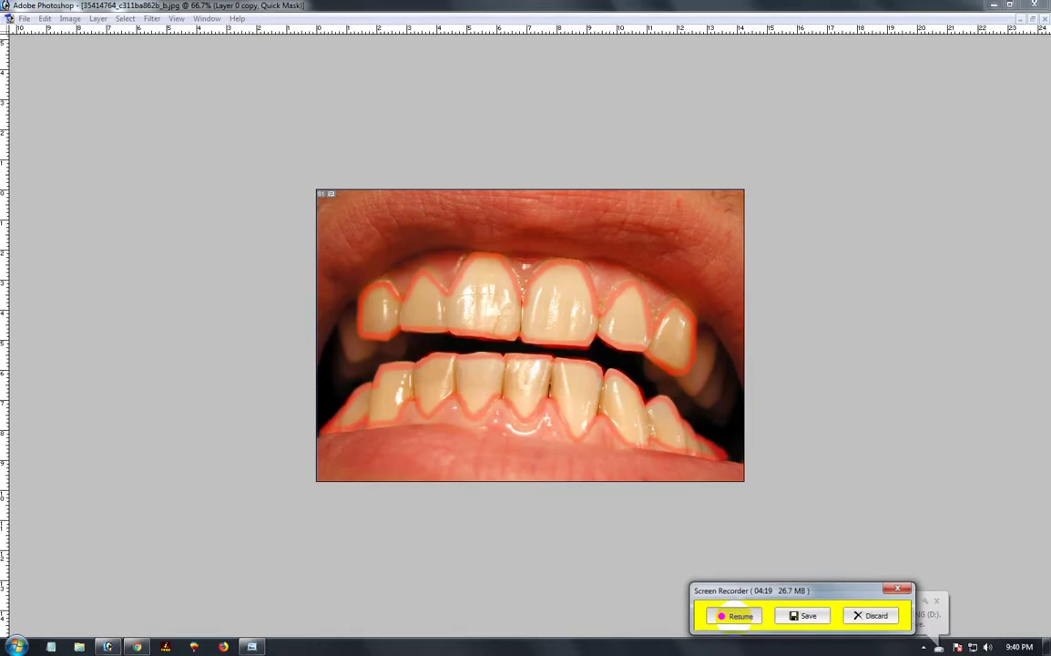
- Restore the hidden panels and zoom to 300% on the gap between the teeth rows
{"action": "left_click", "coordinate": [735, 617]}
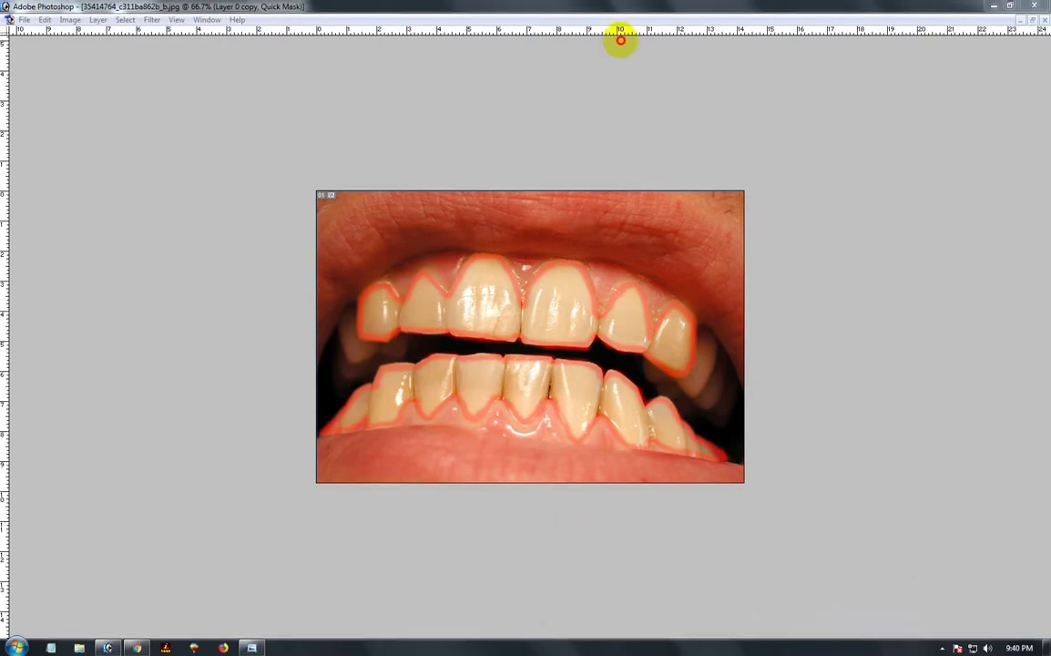
{"action": "left_click", "coordinate": [603, 10]}
{"action": "key", "text": "Tab"}
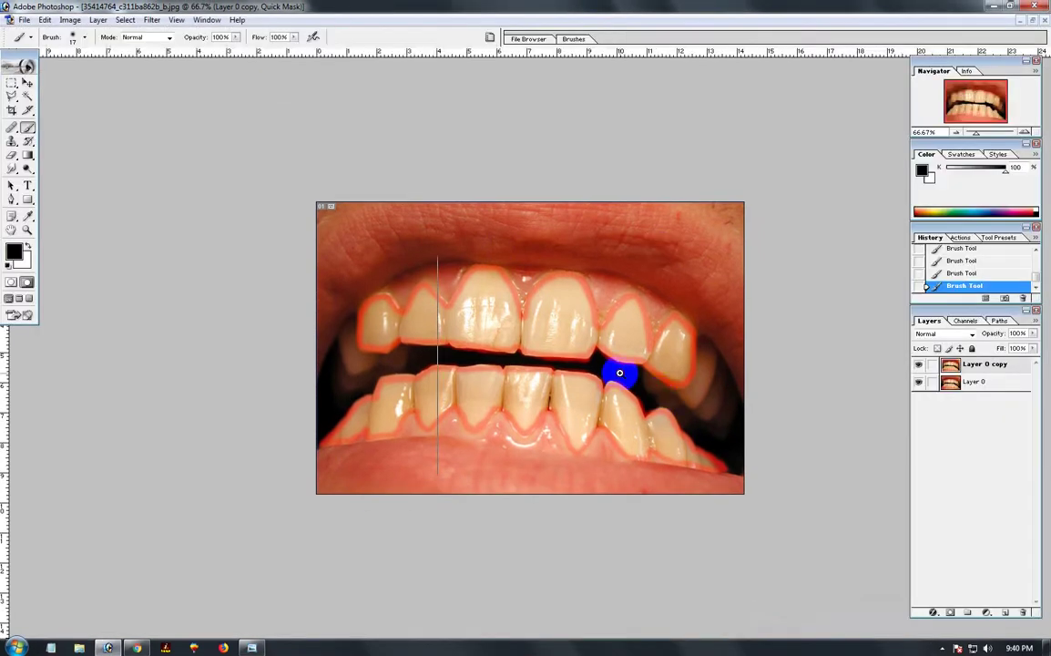
{"action": "left_click", "coordinate": [546, 397]}
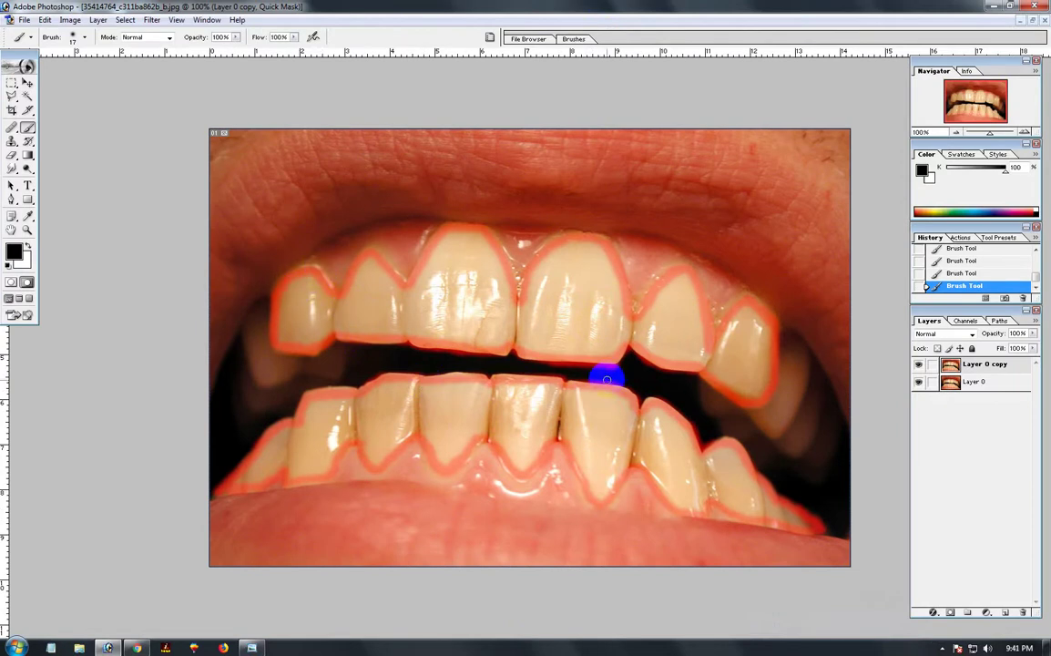
{"action": "left_click", "coordinate": [604, 383]}
{"action": "left_click", "coordinate": [559, 347]}
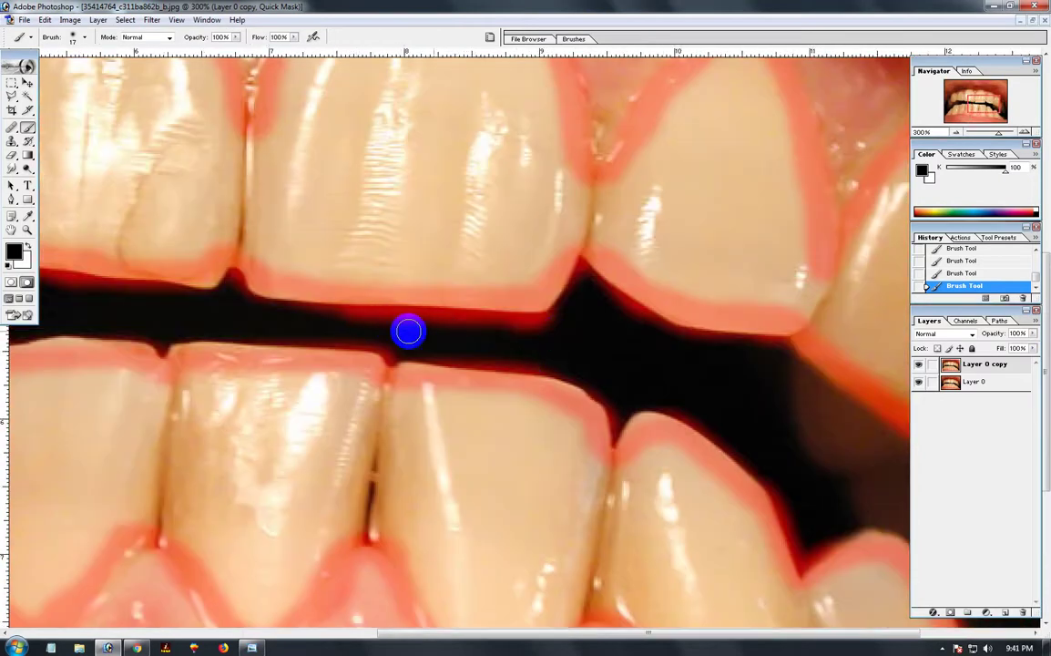
- Finish the upper tooth's lower edge, then erase mask overspill in the gap with white
{"action": "left_click_drag", "start_coordinate": [408, 331], "coordinate": [390, 302]}
{"action": "left_click_drag", "start_coordinate": [424, 242], "coordinate": [554, 270]}
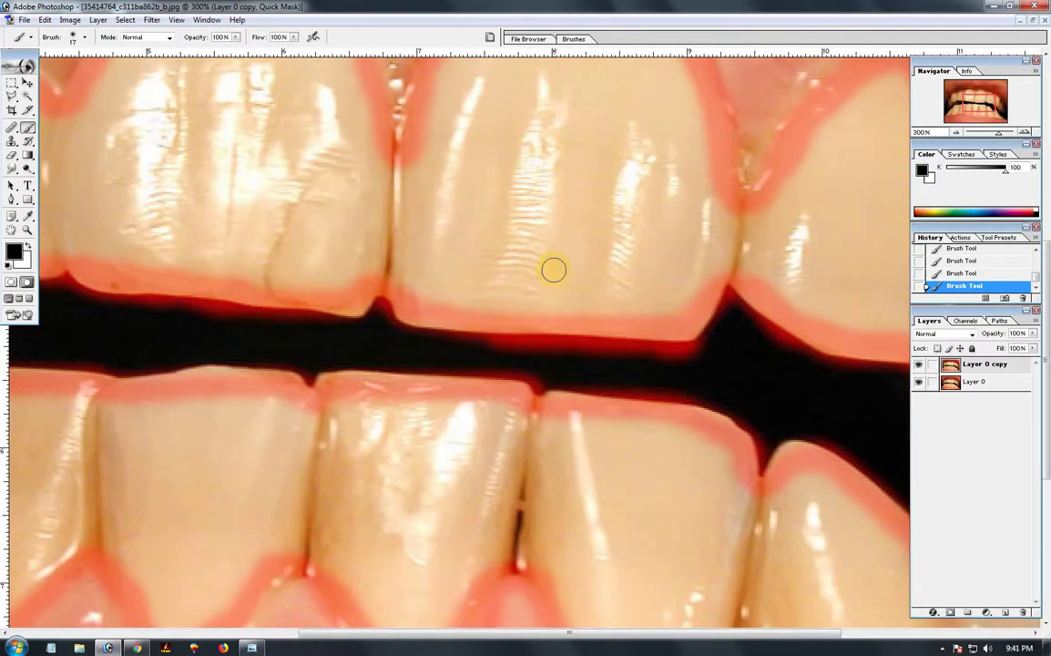
{"action": "key", "text": "x"}
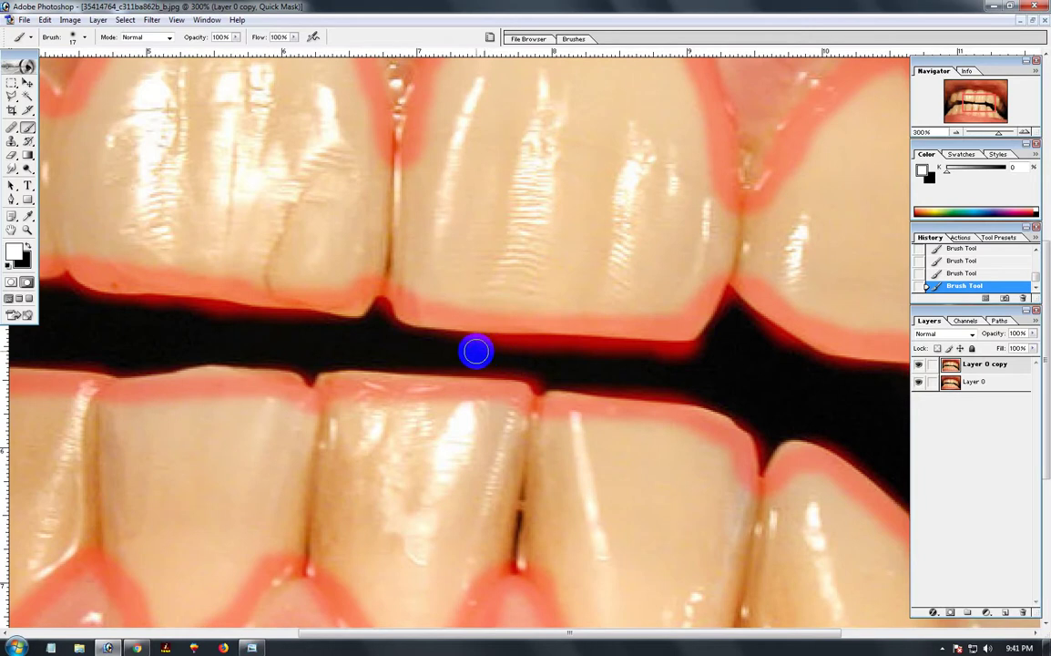
{"action": "left_click_drag", "start_coordinate": [473, 350], "coordinate": [526, 349]}
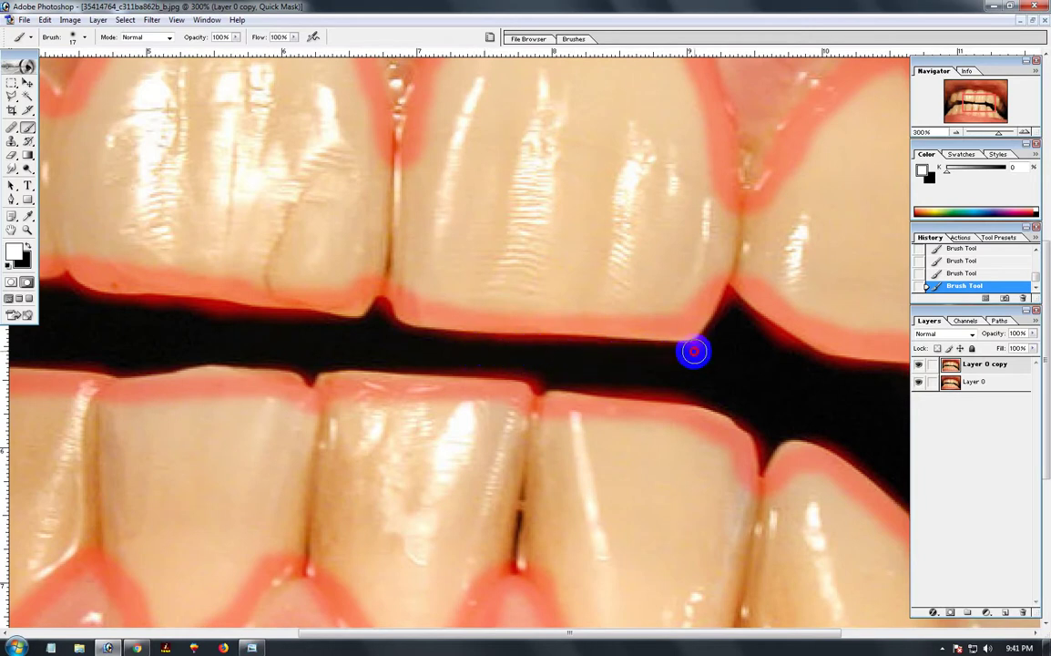
{"action": "left_click_drag", "start_coordinate": [703, 348], "coordinate": [692, 356]}
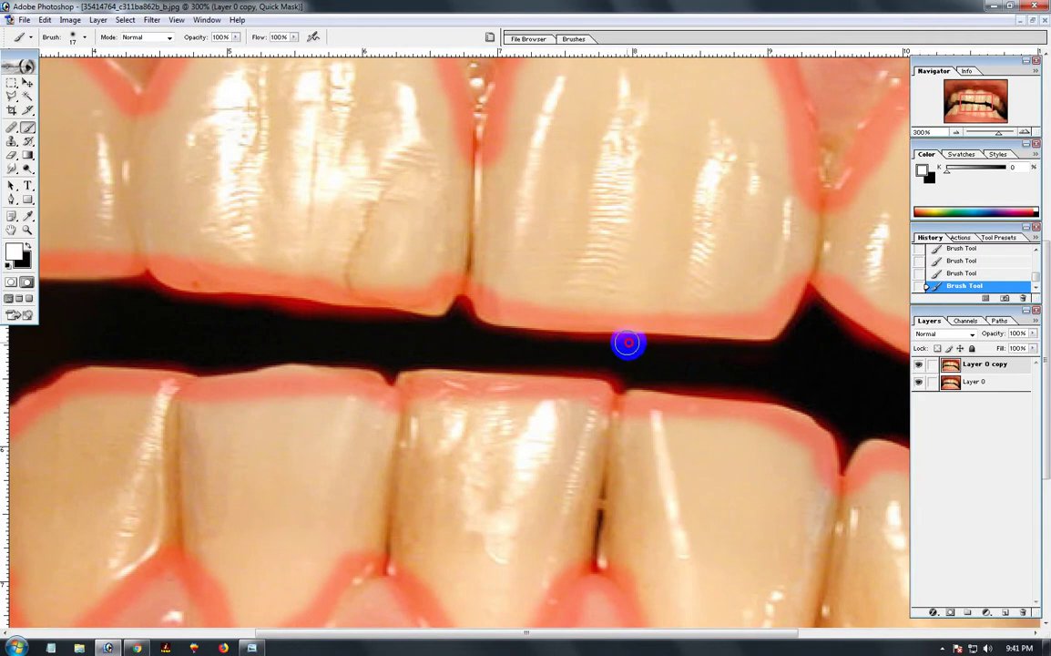
{"action": "mouse_move", "coordinate": [553, 343]}
{"action": "left_mouse_down"}
{"action": "mouse_move", "coordinate": [202, 315]}
{"action": "mouse_move", "coordinate": [255, 310]}
{"action": "left_mouse_up"}
- Clean the remaining mask along the gap and side teeth, then view the photo at 100%
{"action": "mouse_move", "coordinate": [360, 321]}
{"action": "left_mouse_down"}
{"action": "mouse_move", "coordinate": [448, 333]}
{"action": "mouse_move", "coordinate": [100, 323]}
{"action": "left_mouse_up"}
{"action": "left_click_drag", "start_coordinate": [423, 328], "coordinate": [458, 324]}
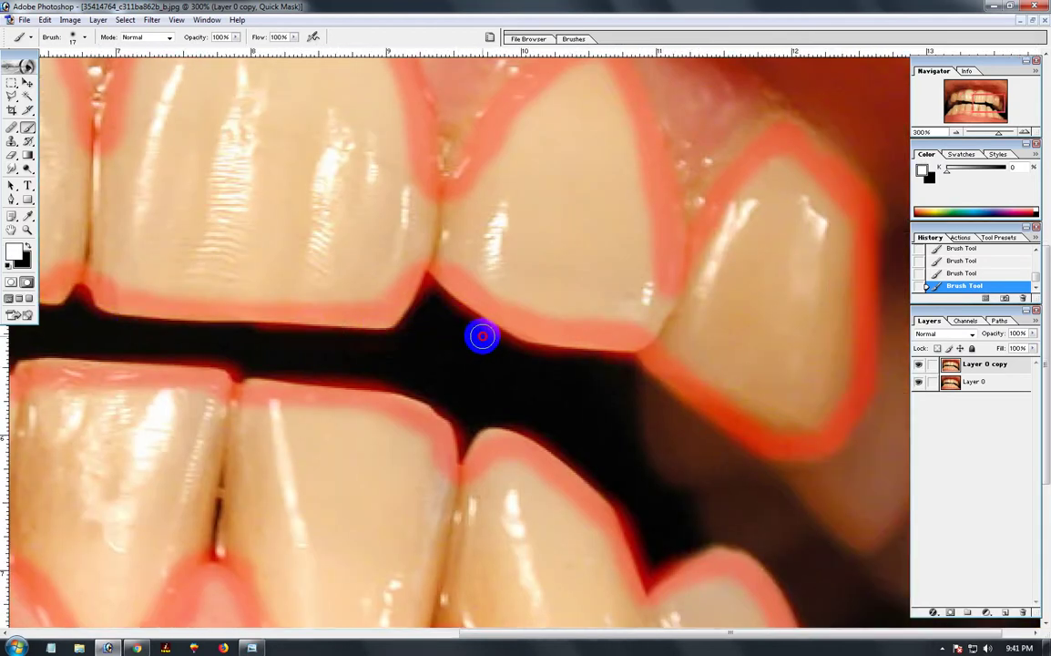
{"action": "left_click_drag", "start_coordinate": [543, 360], "coordinate": [441, 307]}
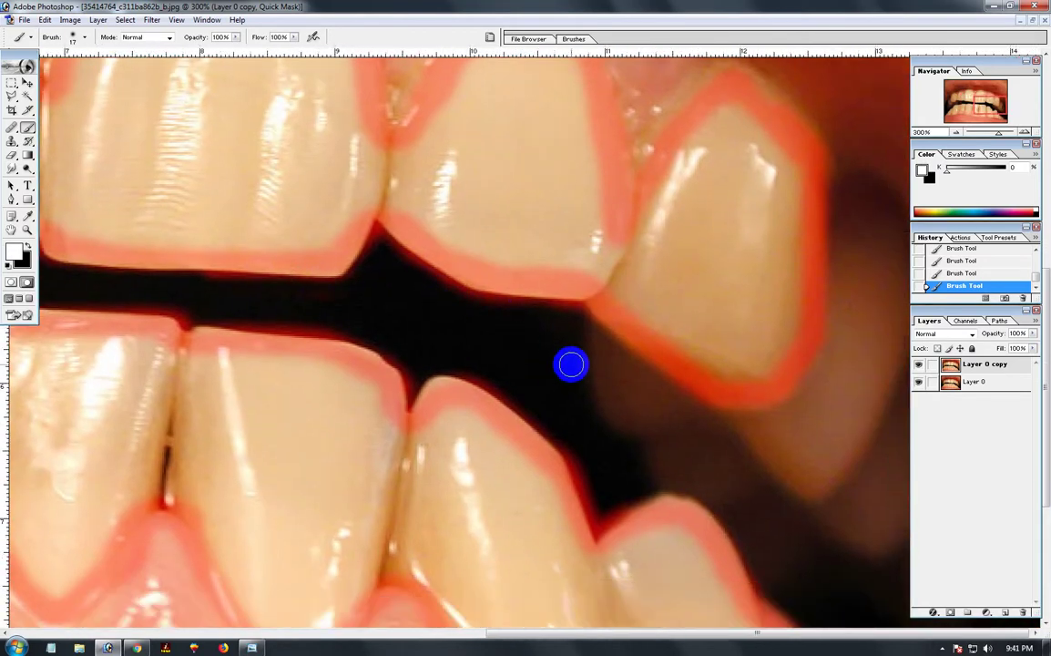
{"action": "mouse_move", "coordinate": [472, 368]}
{"action": "left_mouse_down"}
{"action": "mouse_move", "coordinate": [509, 318]}
{"action": "mouse_move", "coordinate": [459, 306]}
{"action": "left_mouse_up"}
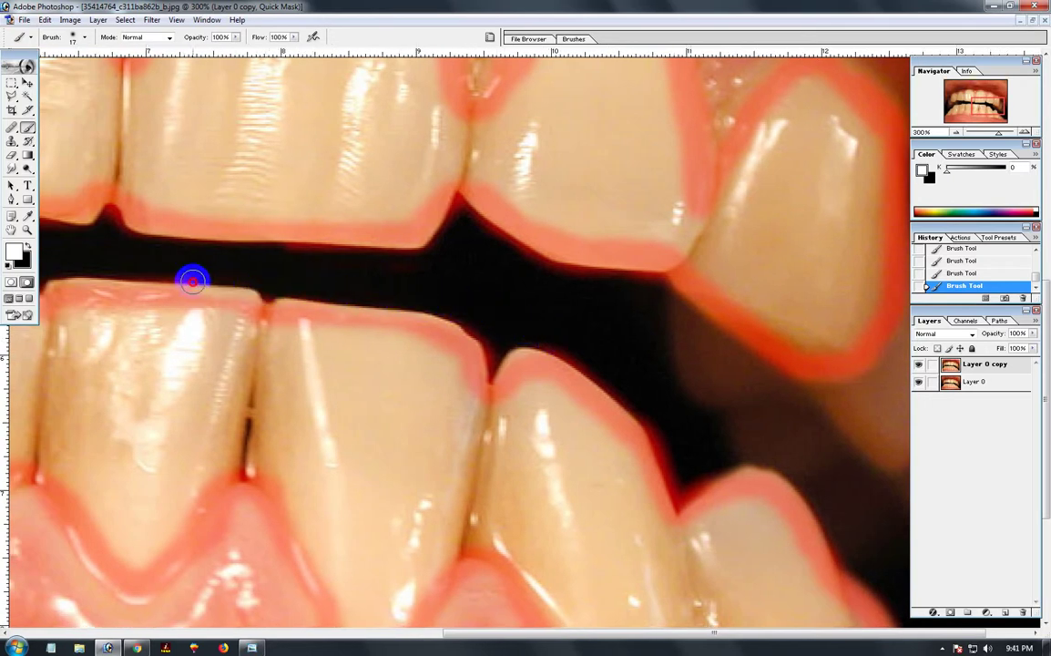
{"action": "mouse_move", "coordinate": [192, 281]}
{"action": "left_mouse_down"}
{"action": "mouse_move", "coordinate": [455, 316]}
{"action": "mouse_move", "coordinate": [652, 377]}
{"action": "left_mouse_up"}
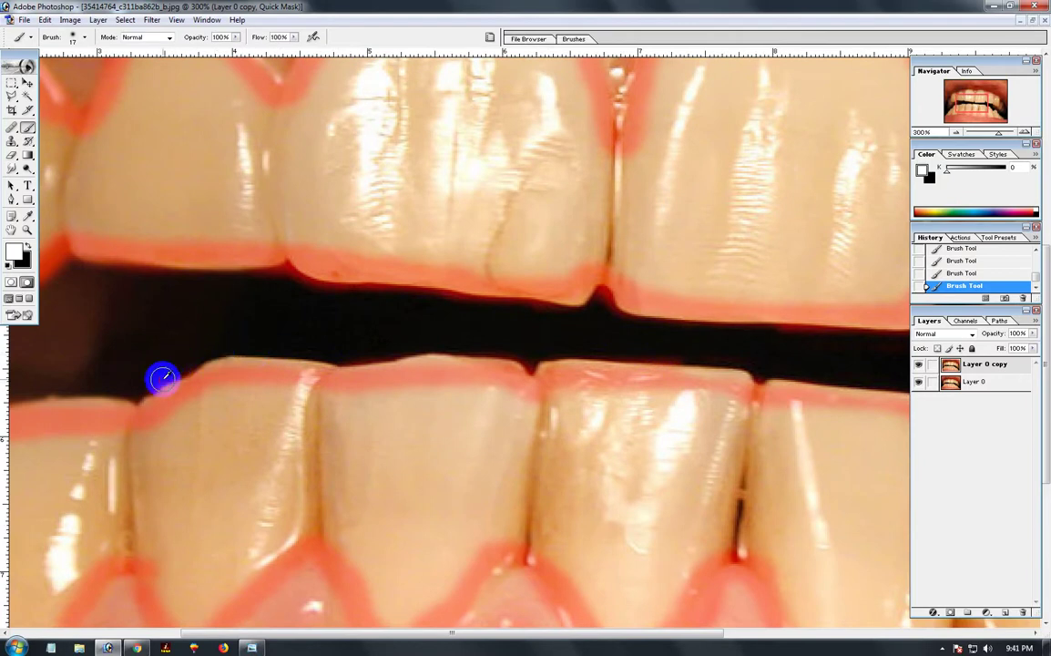
{"action": "key", "text": "ctrl+alt+0"}
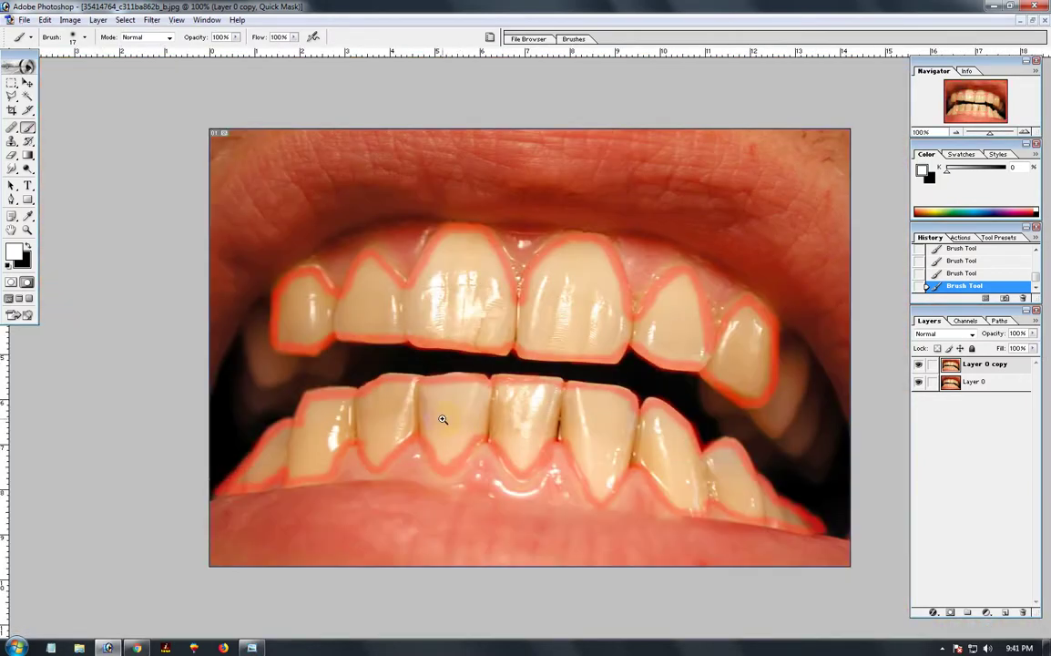
- Zoom to 200% on the lower teeth and open the Gradient/Paint Bucket tool flyout
{"action": "left_click", "coordinate": [629, 386], "text": "ctrl"}
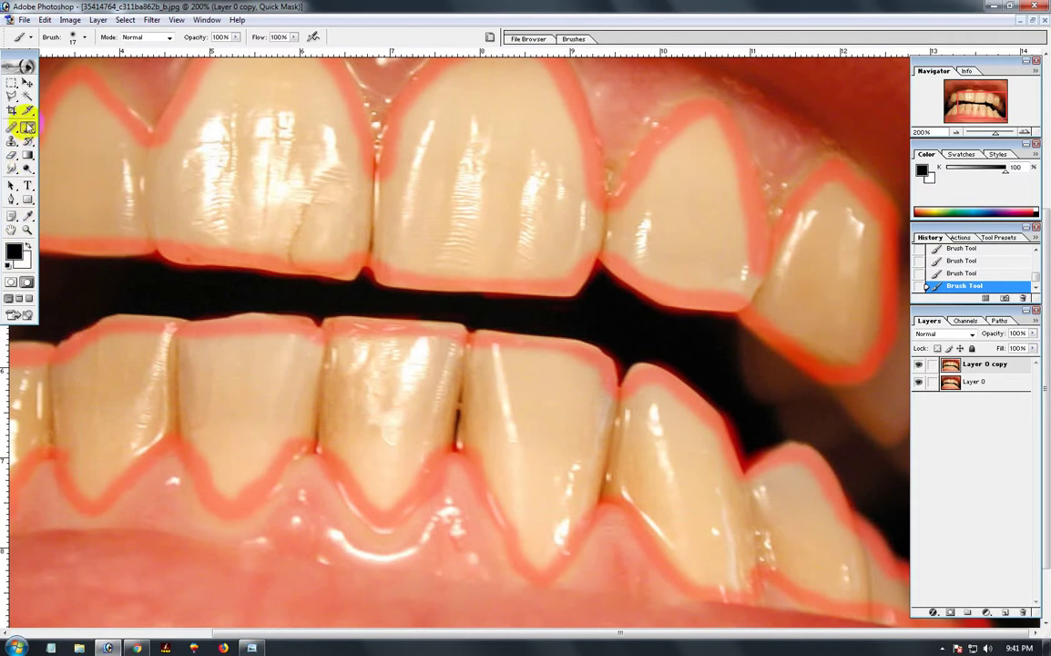
{"action": "left_click", "coordinate": [28, 158]}
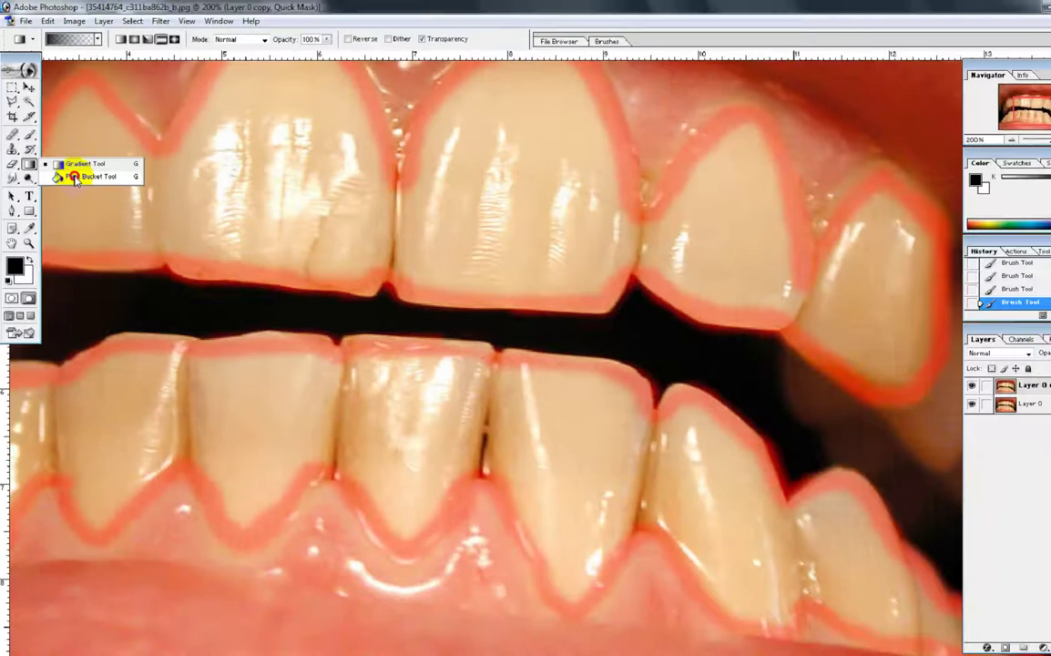
- Paint Bucket-fill the upper and lower teeth outlines with the mask, checking at 200%
{"action": "left_click", "coordinate": [72, 168]}
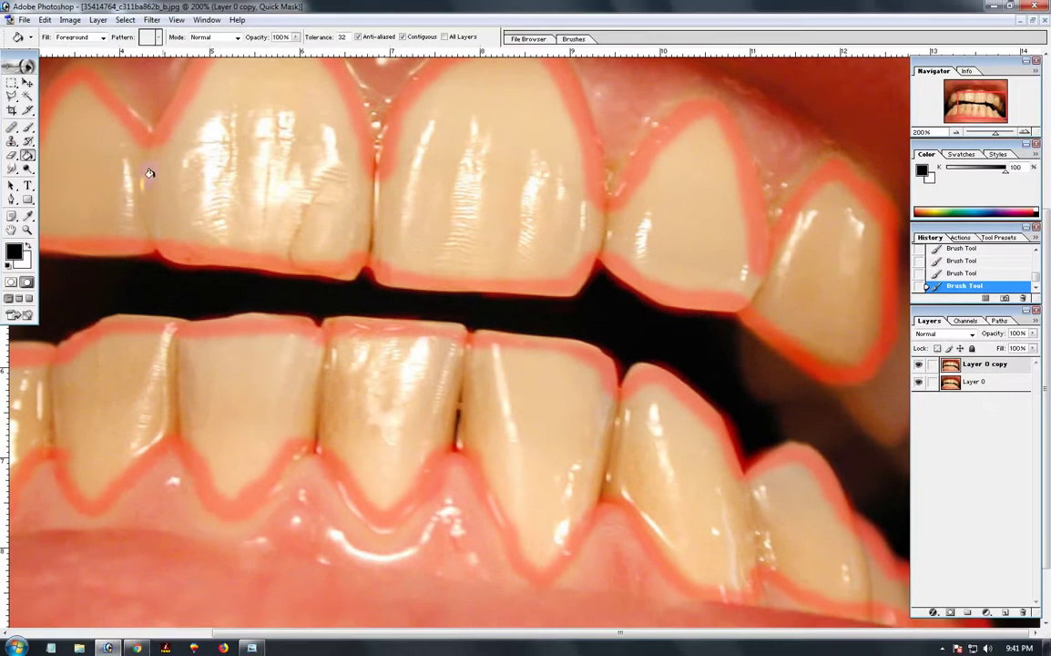
{"action": "left_click", "coordinate": [211, 172]}
{"action": "left_click", "coordinate": [374, 401]}
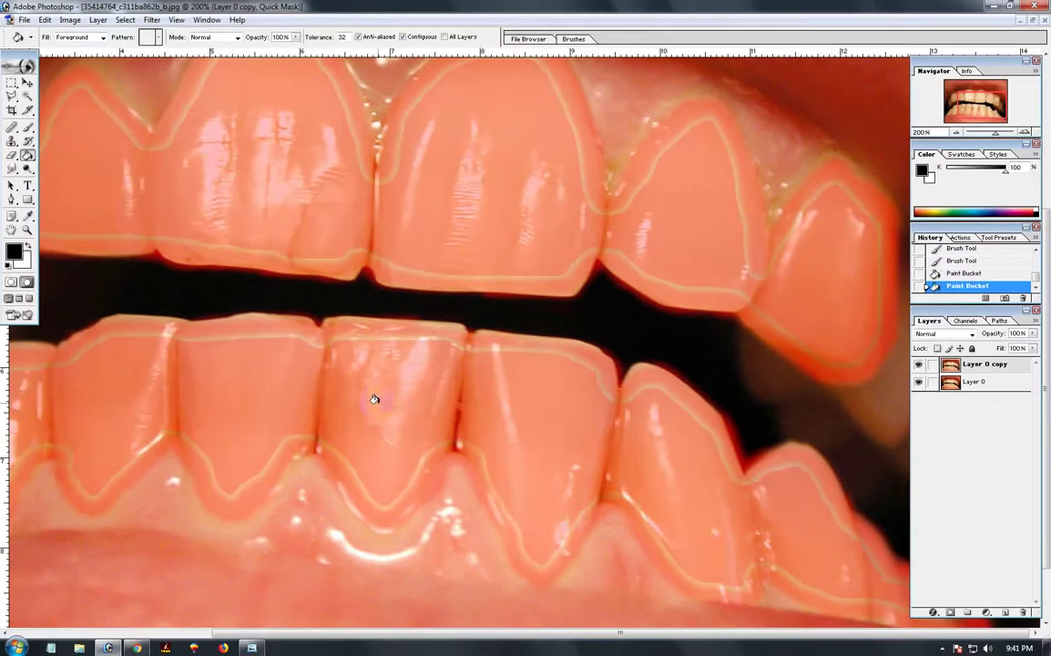
{"action": "left_click", "coordinate": [589, 347], "text": "alt"}
{"action": "left_click", "coordinate": [589, 347], "text": "alt"}
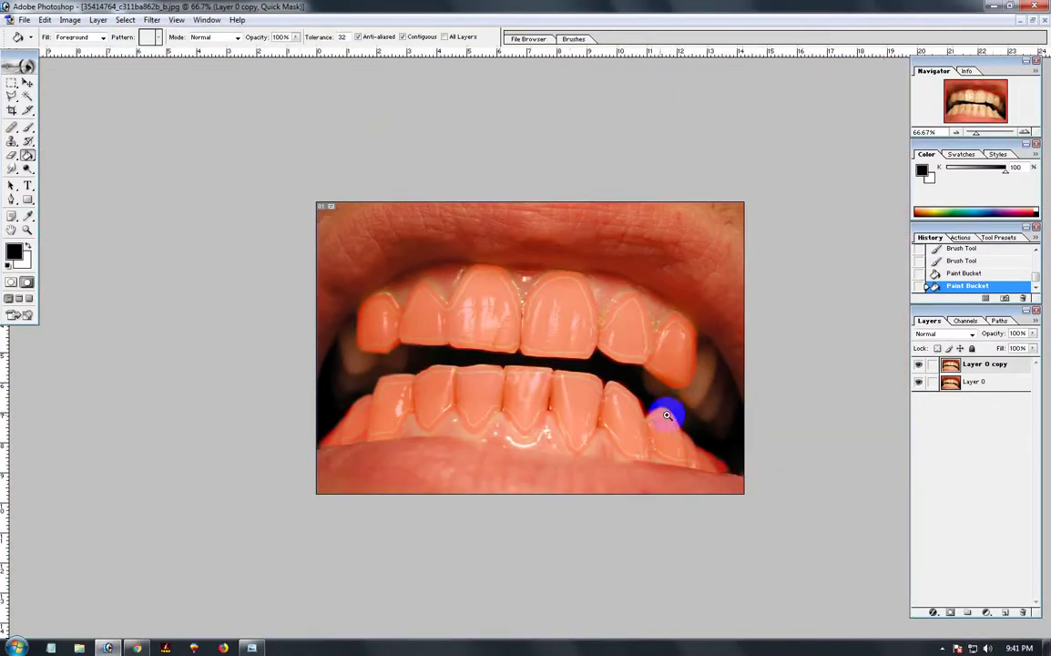
{"action": "left_click", "coordinate": [502, 324]}
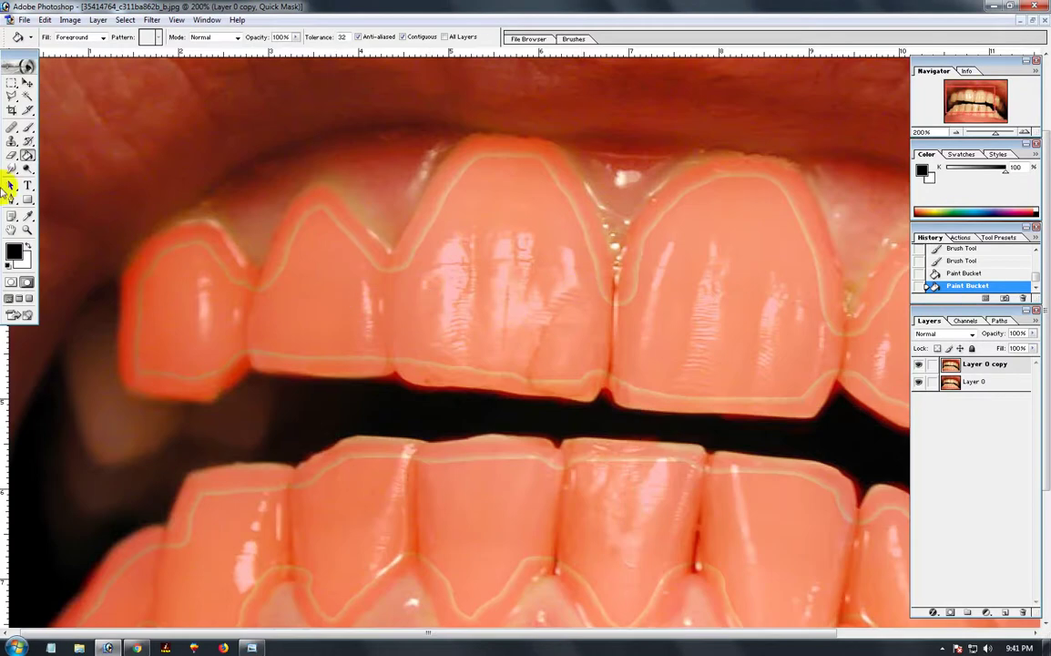
{"action": "key", "text": "b"}
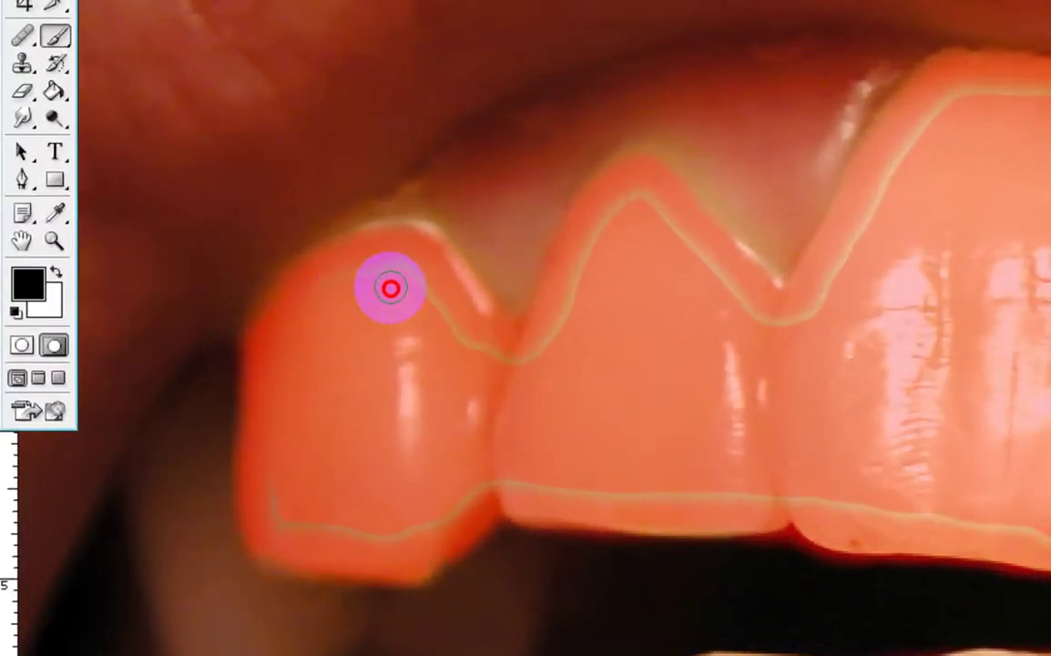
- Paint out the outline between the front teeth and along the tooth top under the gum
{"action": "mouse_move", "coordinate": [409, 285]}
{"action": "left_mouse_down"}
{"action": "mouse_move", "coordinate": [544, 328]}
{"action": "mouse_move", "coordinate": [595, 241]}
{"action": "mouse_move", "coordinate": [633, 206]}
{"action": "mouse_move", "coordinate": [614, 233]}
{"action": "left_mouse_up"}
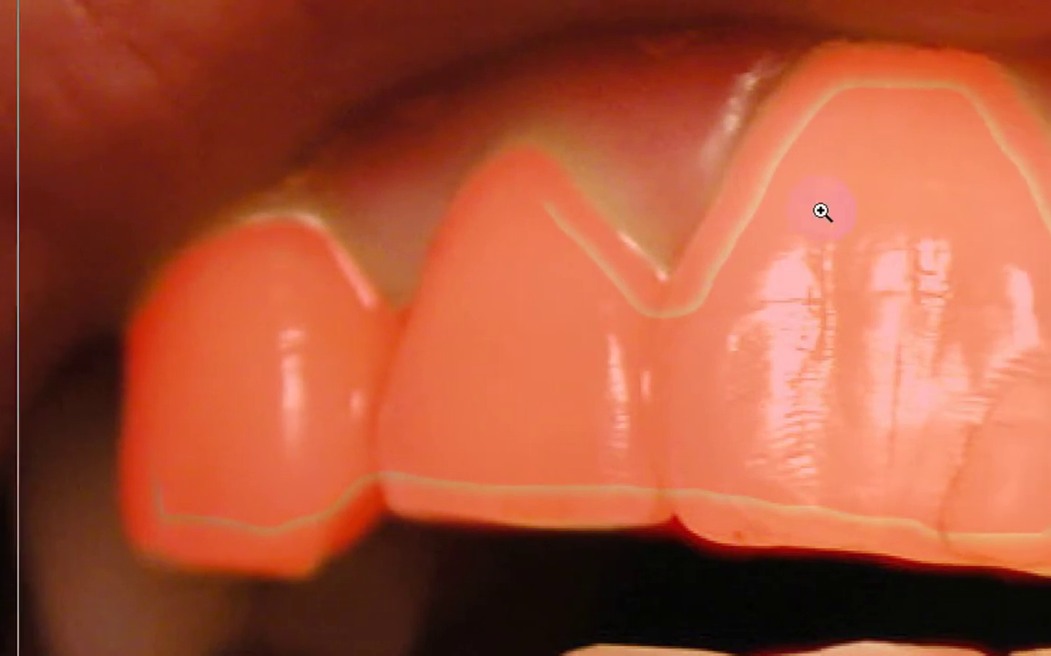
{"action": "left_click", "coordinate": [765, 319]}
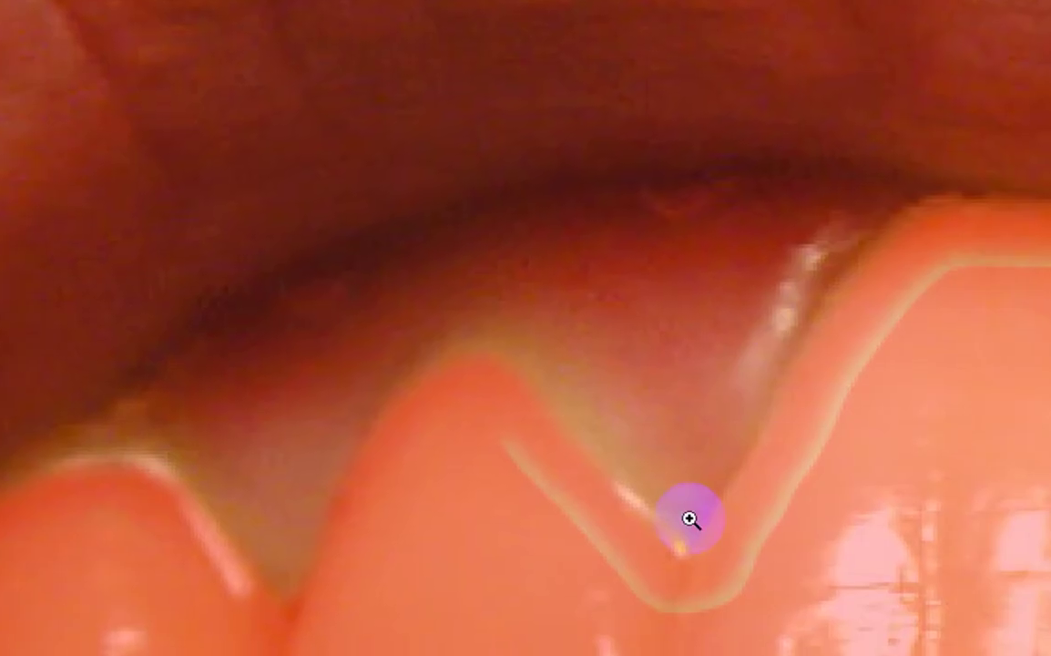
{"action": "key", "text": "b"}
{"action": "scroll", "coordinate": [543, 465], "scroll_direction": "down", "scroll_amount": 1}
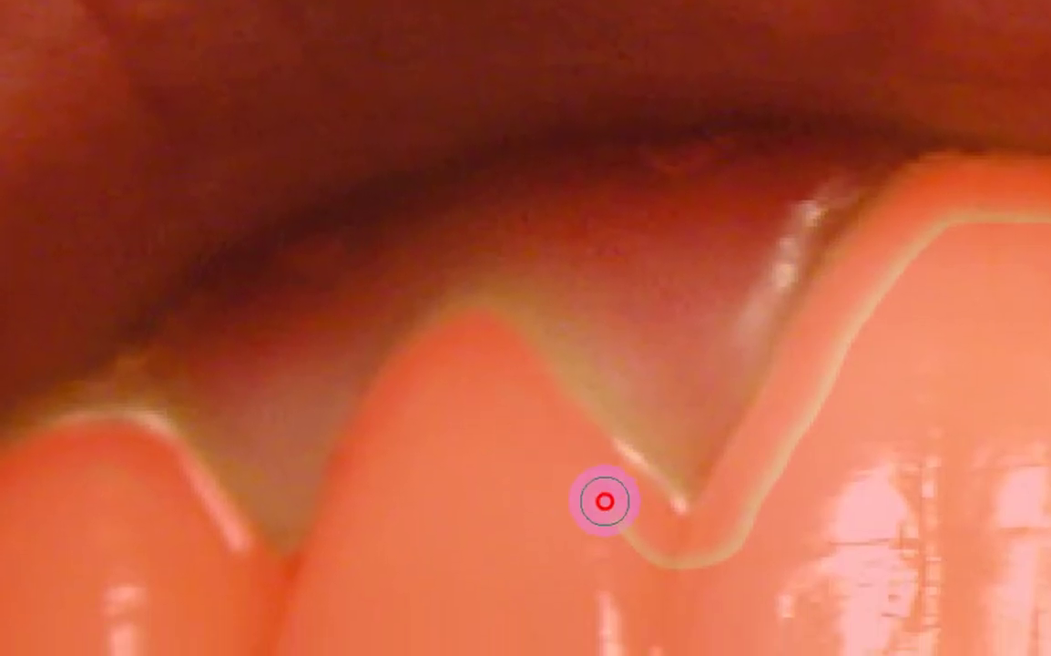
{"action": "scroll", "coordinate": [606, 500], "scroll_direction": "down", "scroll_amount": 1}
{"action": "scroll", "coordinate": [639, 521], "scroll_direction": "down", "scroll_amount": 1}
{"action": "scroll", "coordinate": [823, 317], "scroll_direction": "right", "scroll_amount": 1}
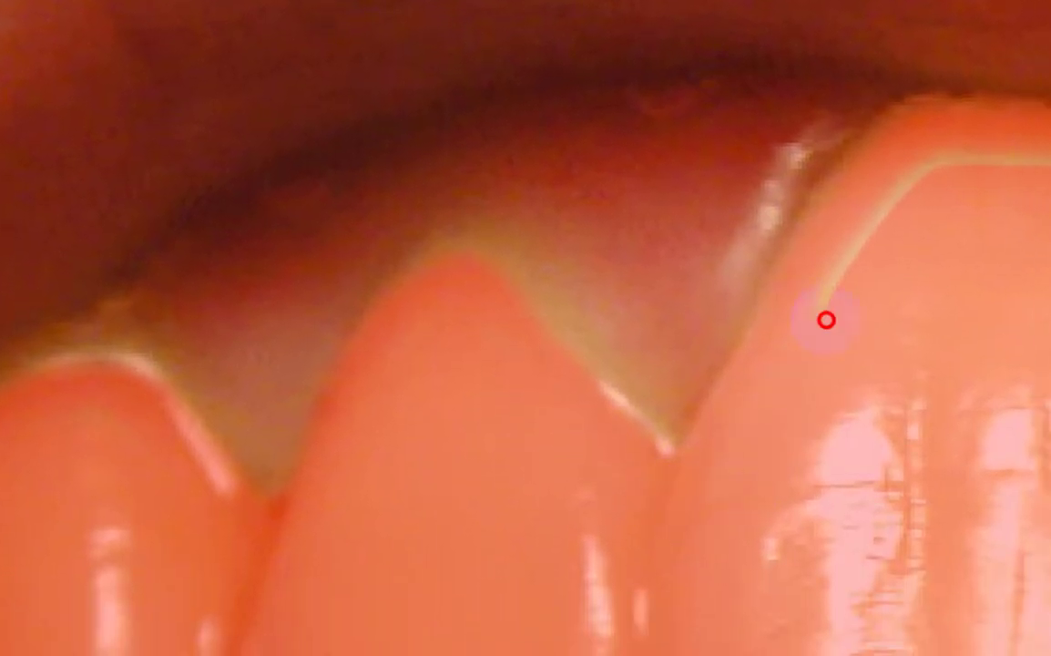
{"action": "scroll", "coordinate": [847, 229], "scroll_direction": "right", "scroll_amount": 2}
{"action": "scroll", "coordinate": [745, 307], "scroll_direction": "right", "scroll_amount": 2}
{"action": "left_click_drag", "start_coordinate": [746, 313], "coordinate": [403, 359]}
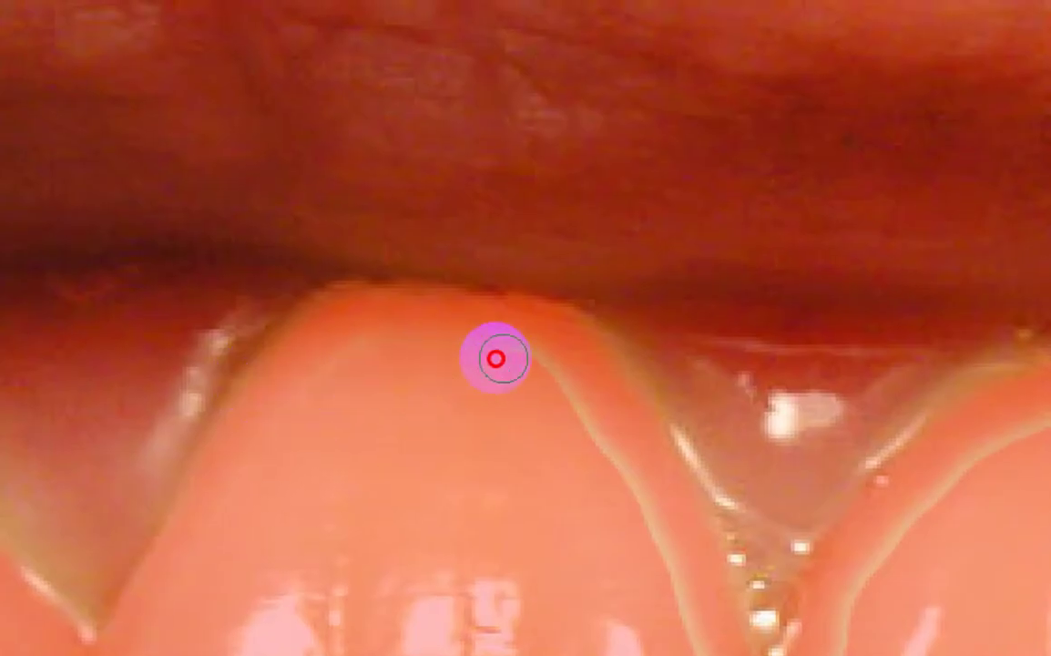
{"action": "left_click_drag", "start_coordinate": [365, 361], "coordinate": [560, 402]}
- Paint over the remaining green outline lines along the right and left tooth edges
{"action": "scroll", "coordinate": [683, 521], "scroll_direction": "down", "scroll_amount": 1}
{"action": "scroll", "coordinate": [699, 539], "scroll_direction": "down", "scroll_amount": 1}
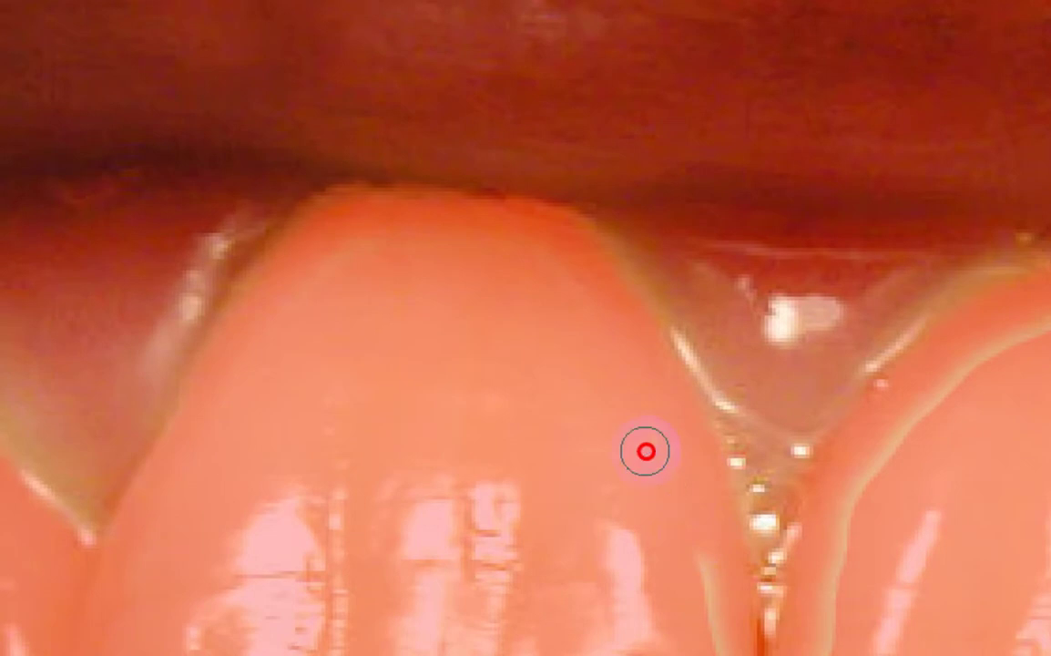
{"action": "scroll", "coordinate": [645, 451], "scroll_direction": "down", "scroll_amount": 1}
{"action": "scroll", "coordinate": [738, 563], "scroll_direction": "down", "scroll_amount": 1}
{"action": "scroll", "coordinate": [708, 526], "scroll_direction": "down", "scroll_amount": 1}
{"action": "left_click_drag", "start_coordinate": [740, 544], "coordinate": [851, 236]}
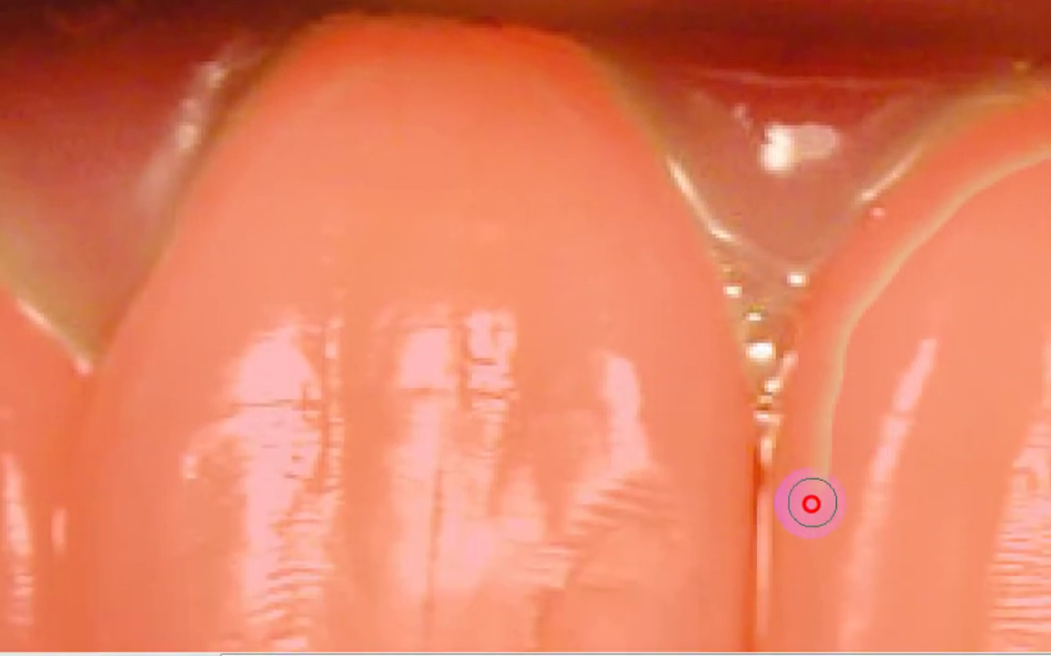
{"action": "scroll", "coordinate": [848, 184], "scroll_direction": "right", "scroll_amount": 2}
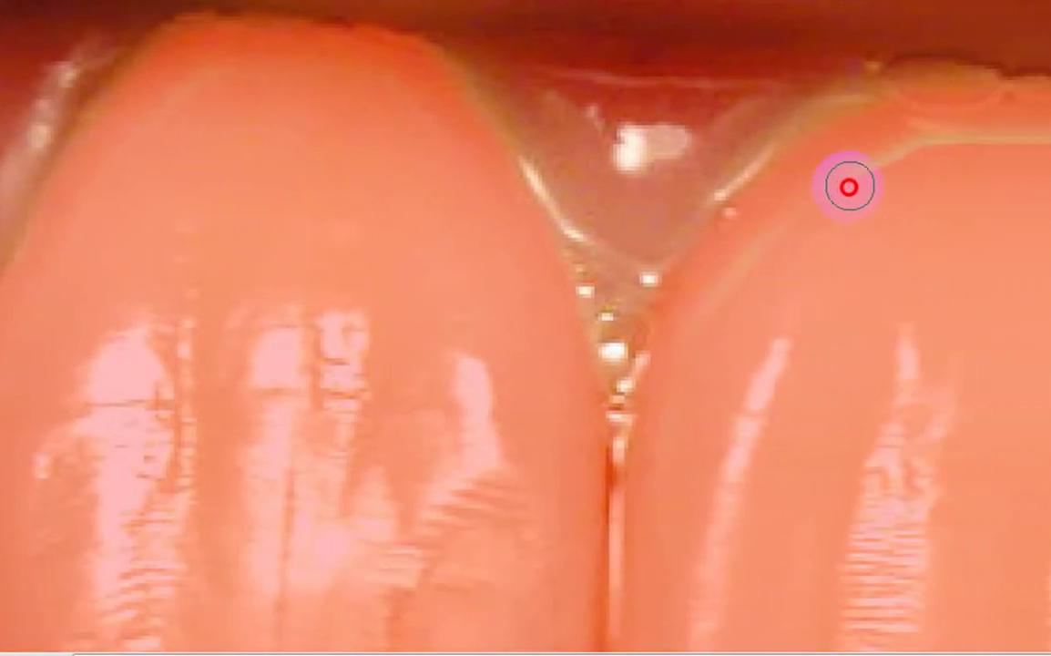
{"action": "scroll", "coordinate": [848, 173], "scroll_direction": "right", "scroll_amount": 2}
{"action": "scroll", "coordinate": [252, 163], "scroll_direction": "up", "scroll_amount": 1}
{"action": "mouse_move", "coordinate": [253, 163]}
{"action": "left_mouse_down"}
{"action": "mouse_move", "coordinate": [435, 174]}
{"action": "mouse_move", "coordinate": [583, 536]}
{"action": "mouse_move", "coordinate": [213, 117]}
{"action": "left_mouse_up"}
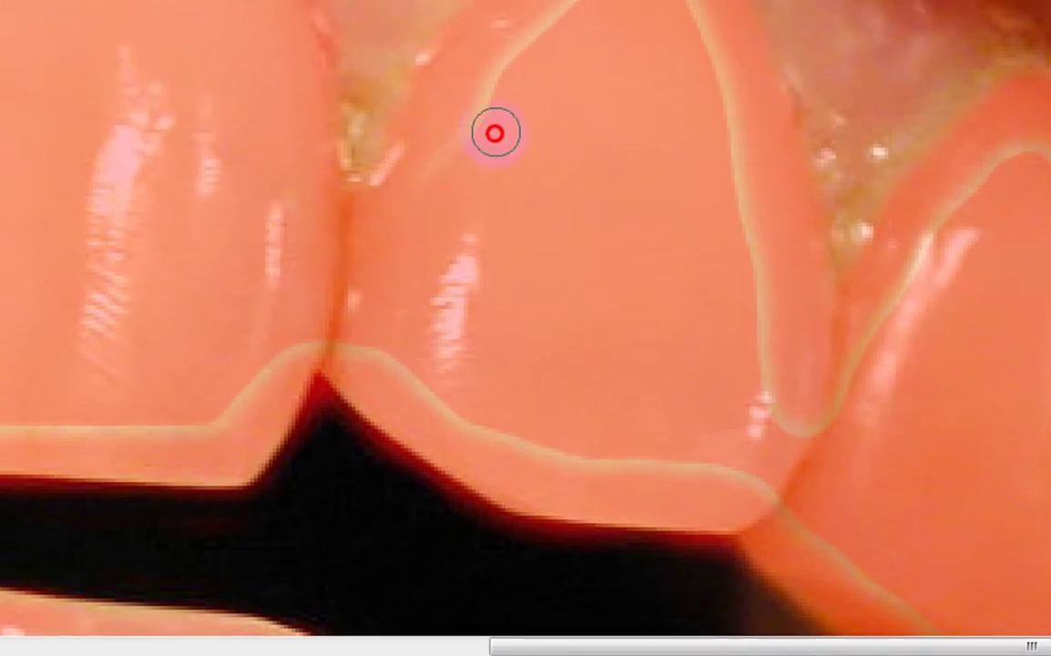
{"action": "left_click_drag", "start_coordinate": [343, 227], "coordinate": [585, 147]}
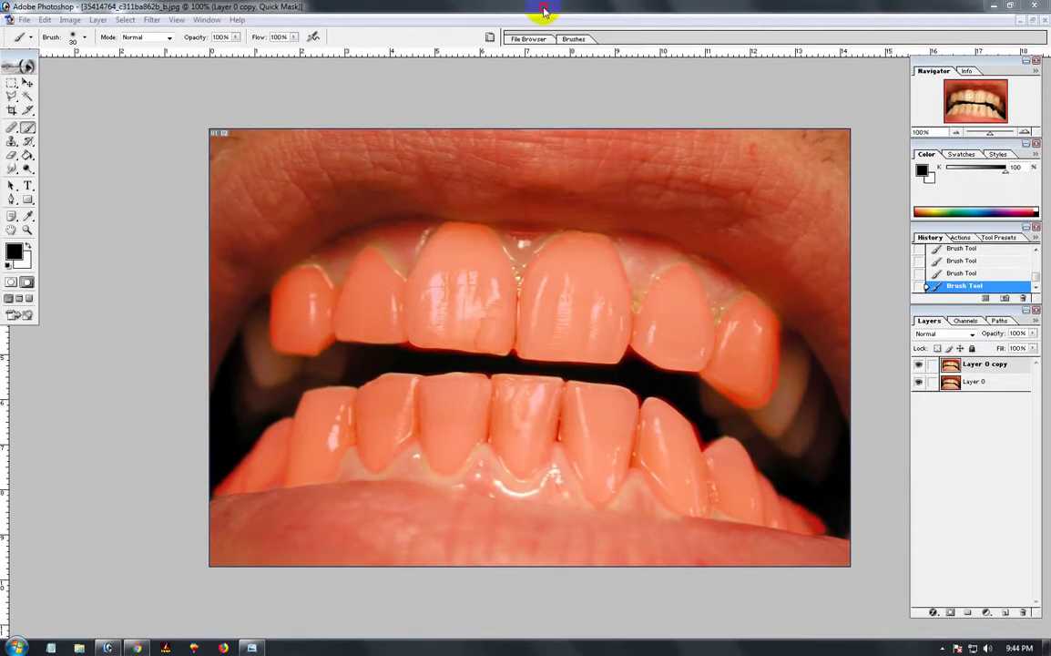
- Inspect the mask at 200%, exit Quick Mask with Q into a selection, and return to 100%
{"action": "left_click", "coordinate": [530, 399]}
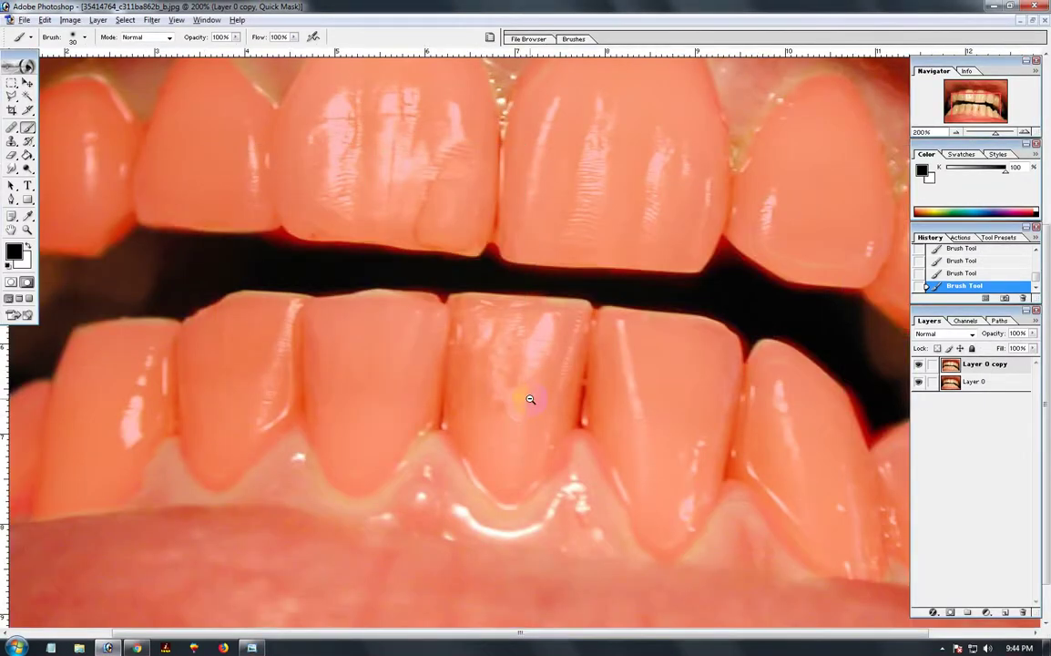
{"action": "left_click", "coordinate": [530, 398], "text": "alt"}
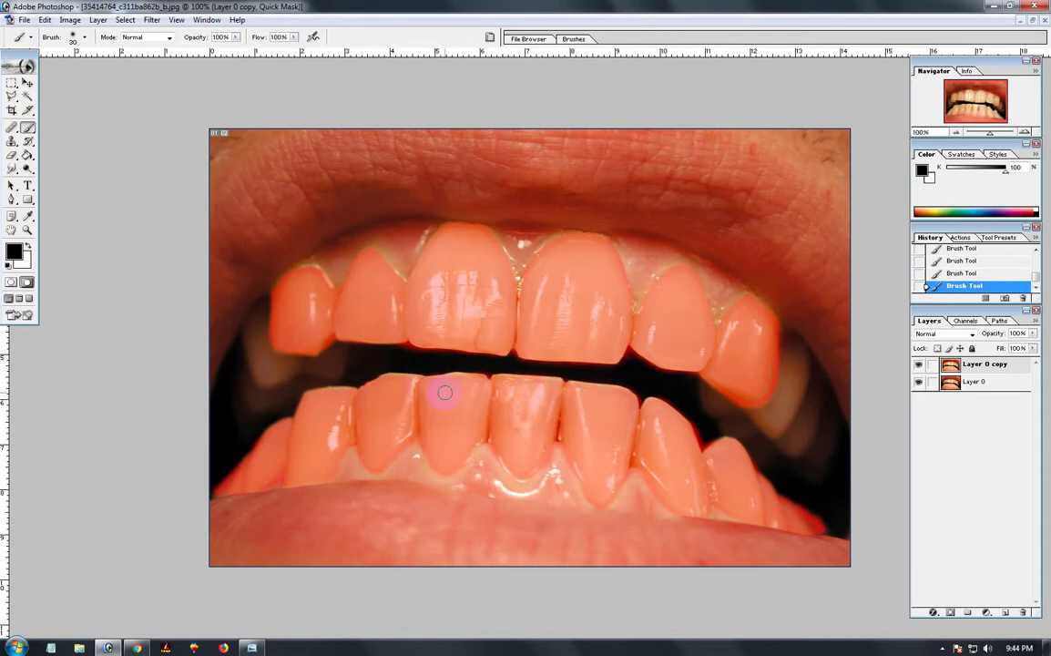
{"action": "left_click", "coordinate": [518, 405], "text": "ctrl"}
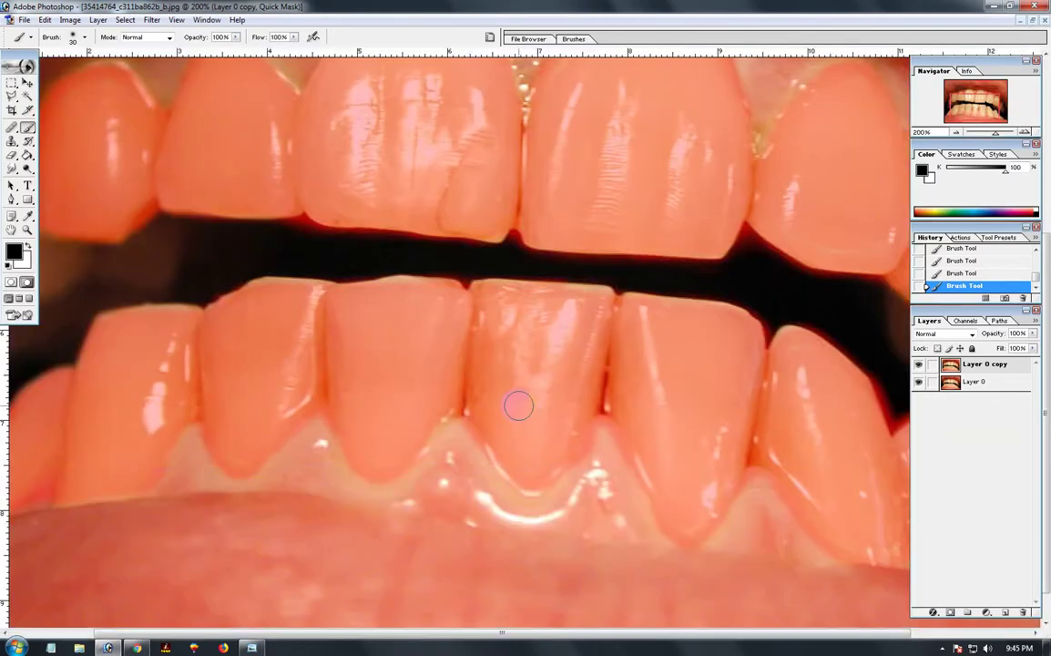
{"action": "key", "text": "q"}
{"action": "left_click", "coordinate": [535, 253], "text": "alt"}
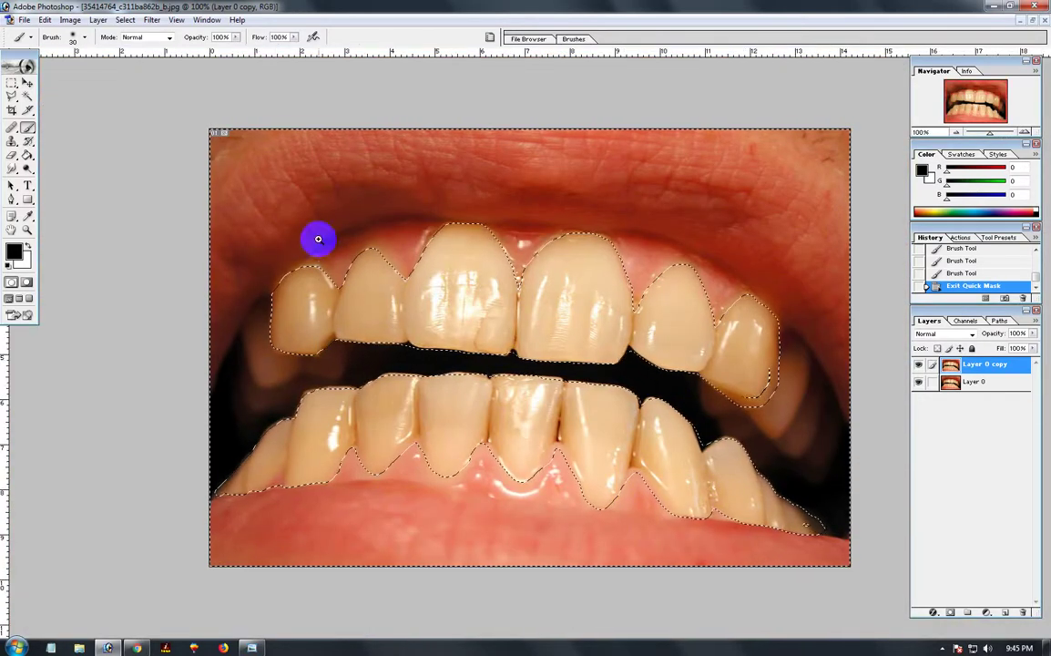
- Zoom to 400% on the right upper tooth
{"action": "left_click_drag", "start_coordinate": [319, 242], "coordinate": [764, 441]}
{"action": "left_click", "coordinate": [773, 365], "text": "alt"}
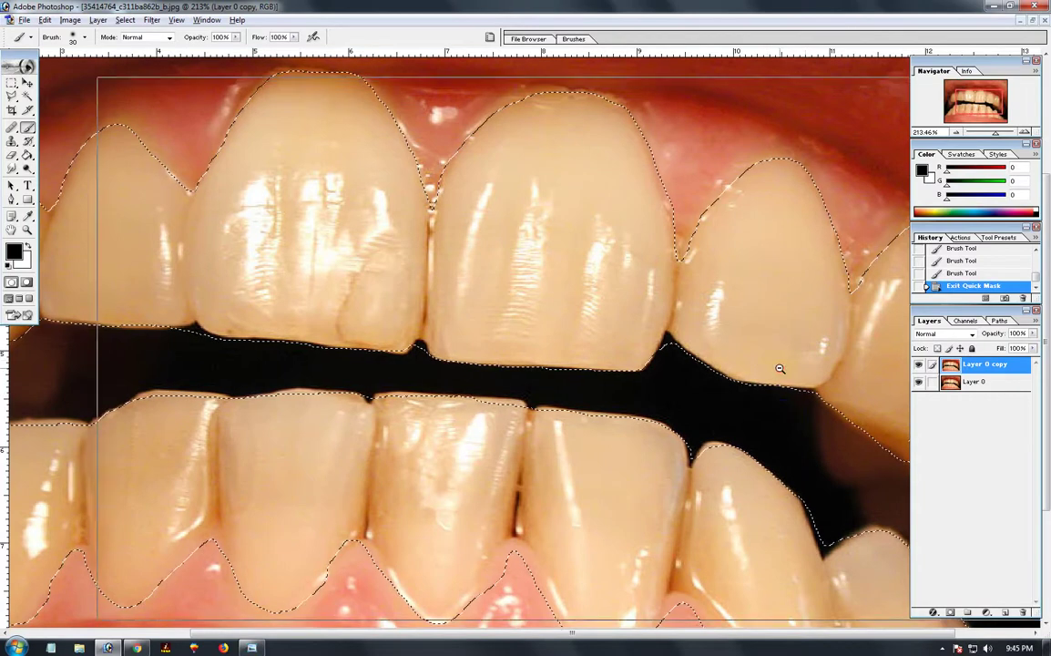
{"action": "left_click", "coordinate": [778, 415], "text": "alt"}
{"action": "left_click", "coordinate": [782, 393], "text": "alt"}
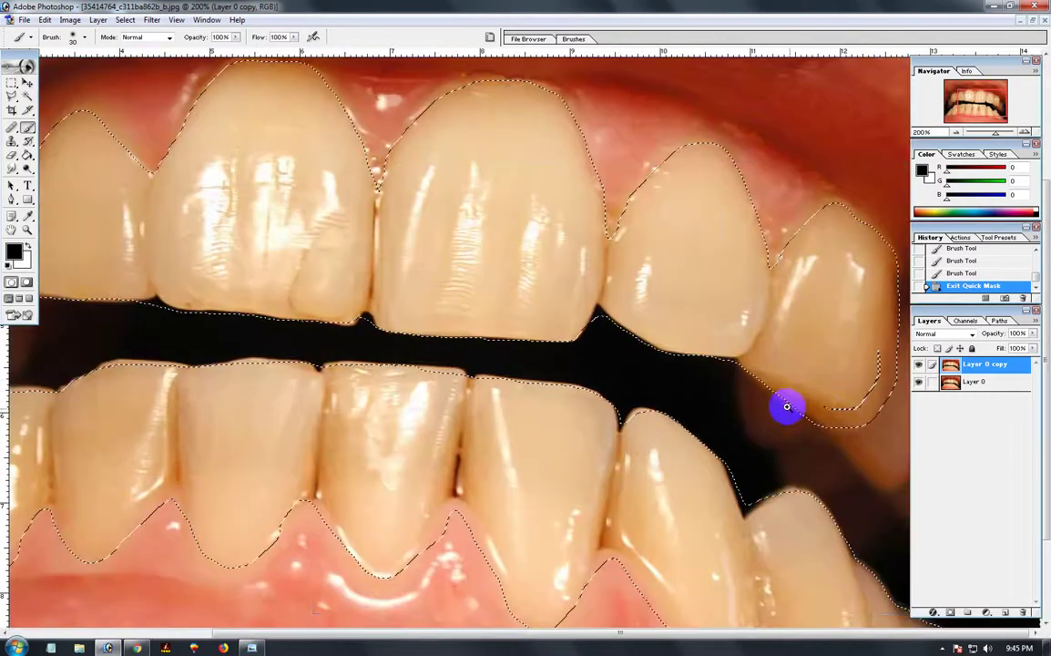
{"action": "left_click", "coordinate": [838, 415]}
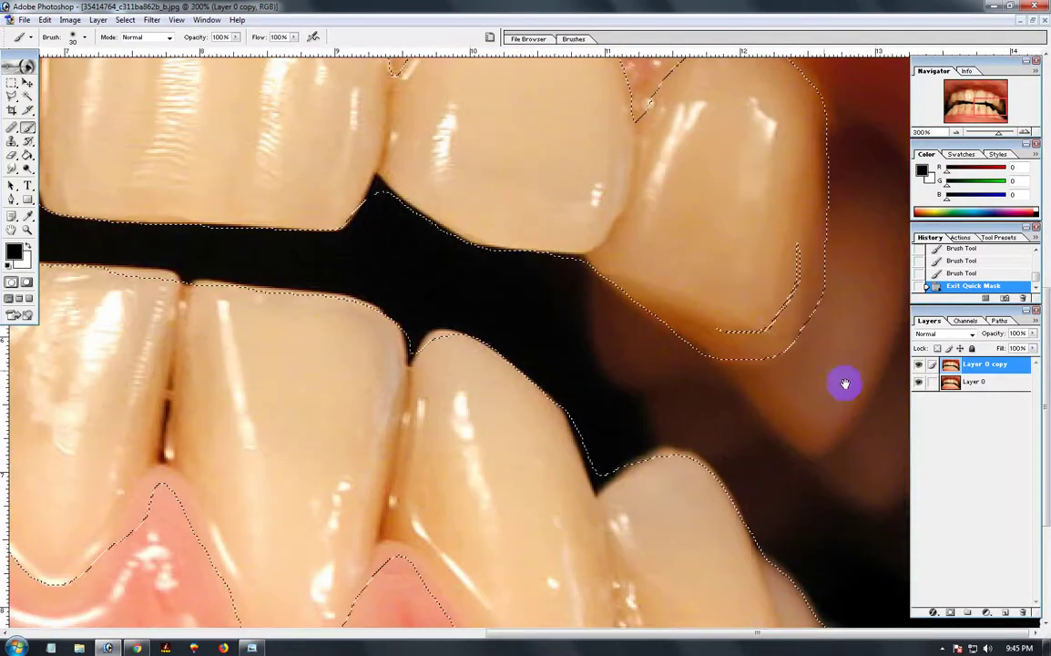
{"action": "left_click", "coordinate": [802, 328]}
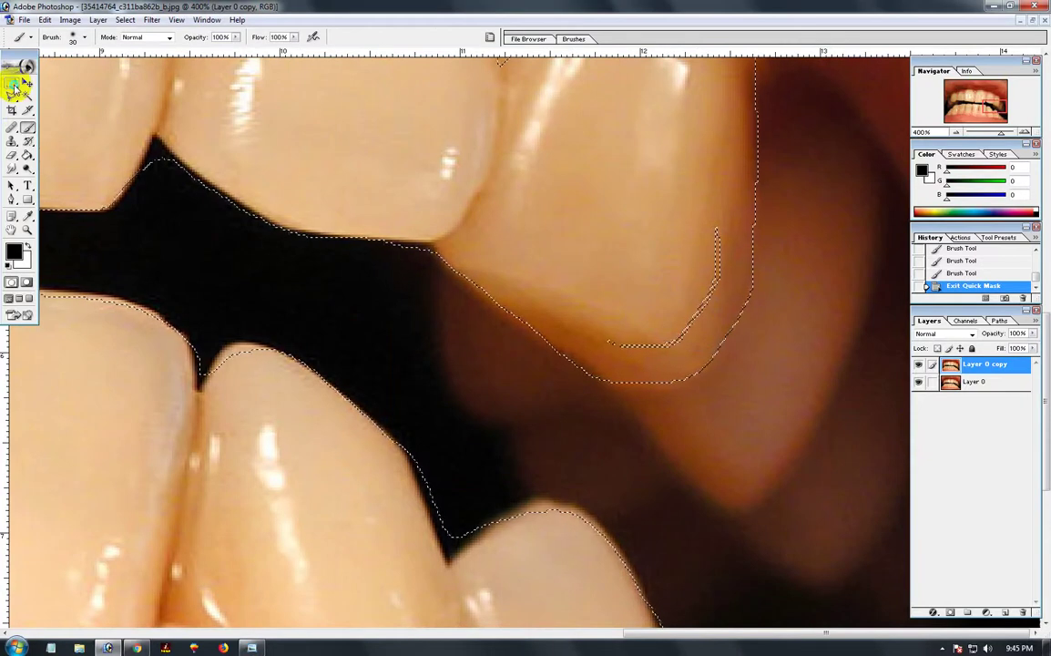
- Refine the tooth edges with Elliptical Marquee add/subtract edits, then return to 100%
{"action": "left_click_drag", "start_coordinate": [12, 82], "coordinate": [73, 94]}
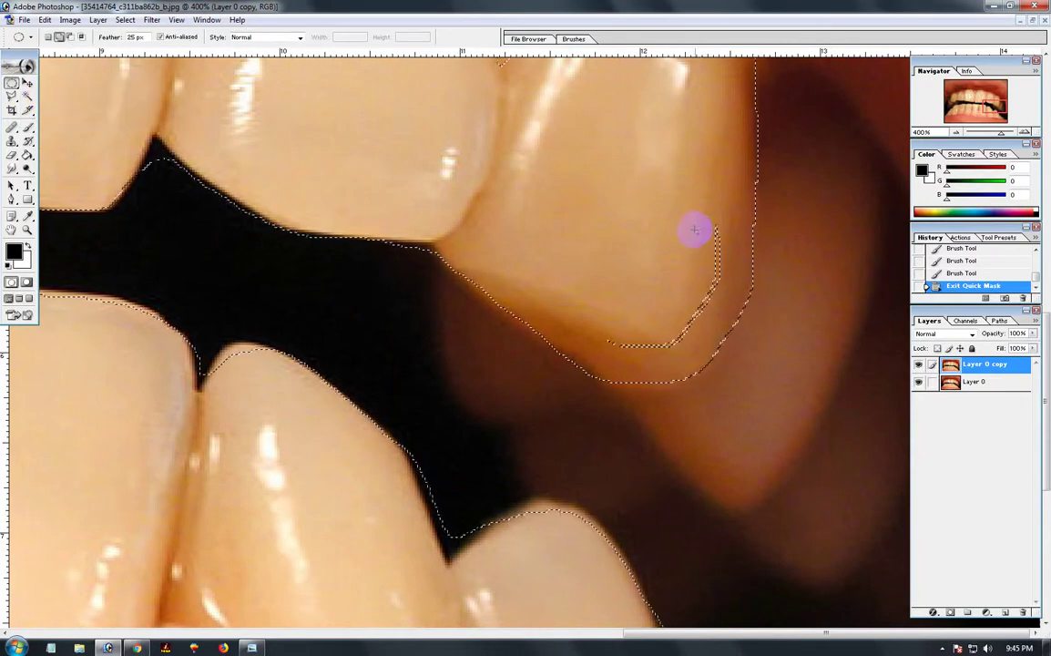
{"action": "left_click_drag", "start_coordinate": [694, 228], "coordinate": [696, 220]}
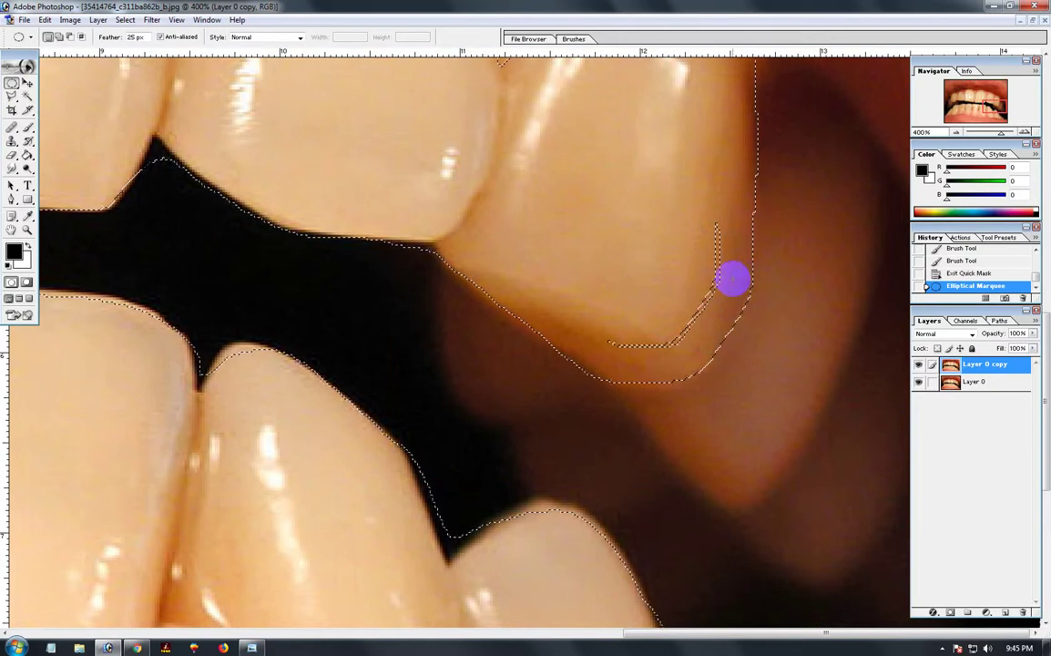
{"action": "mouse_move", "coordinate": [708, 246]}
{"action": "left_mouse_down"}
{"action": "mouse_move", "coordinate": [726, 262]}
{"action": "mouse_move", "coordinate": [712, 294]}
{"action": "mouse_move", "coordinate": [668, 329]}
{"action": "left_mouse_up"}
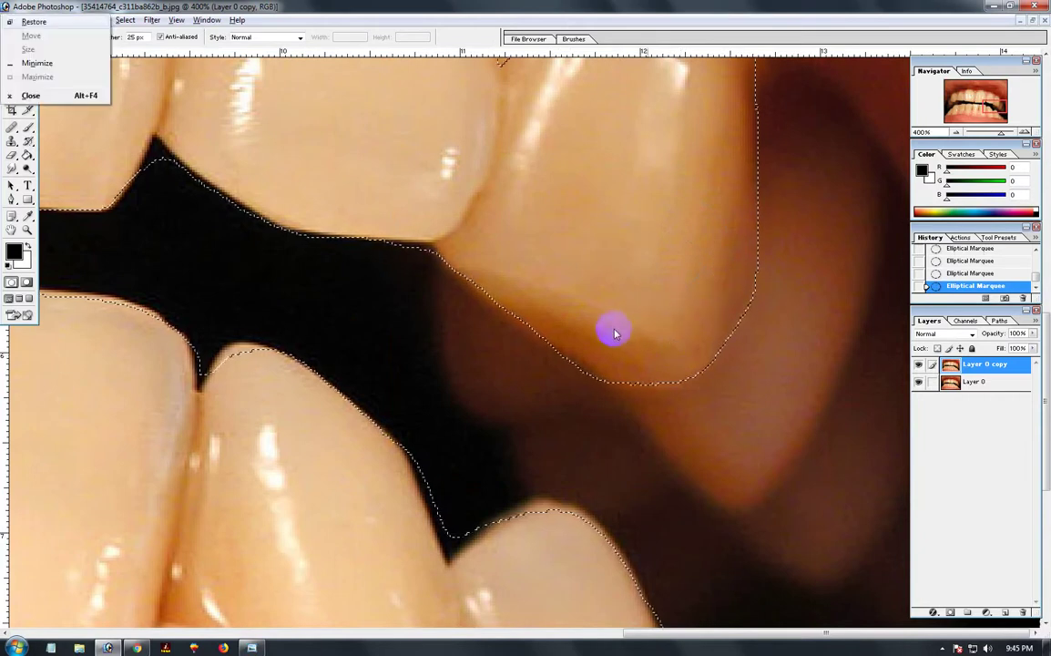
{"action": "scroll", "coordinate": [486, 94], "scroll_direction": "down", "scroll_amount": 5}
{"action": "scroll", "coordinate": [307, 168], "scroll_direction": "down", "scroll_amount": 2}
{"action": "mouse_move", "coordinate": [825, 428]}
{"action": "left_mouse_down"}
{"action": "mouse_move", "coordinate": [884, 477]}
{"action": "mouse_move", "coordinate": [793, 478]}
{"action": "left_mouse_up"}
{"action": "left_click", "coordinate": [549, 330], "text": "ctrl+alt"}
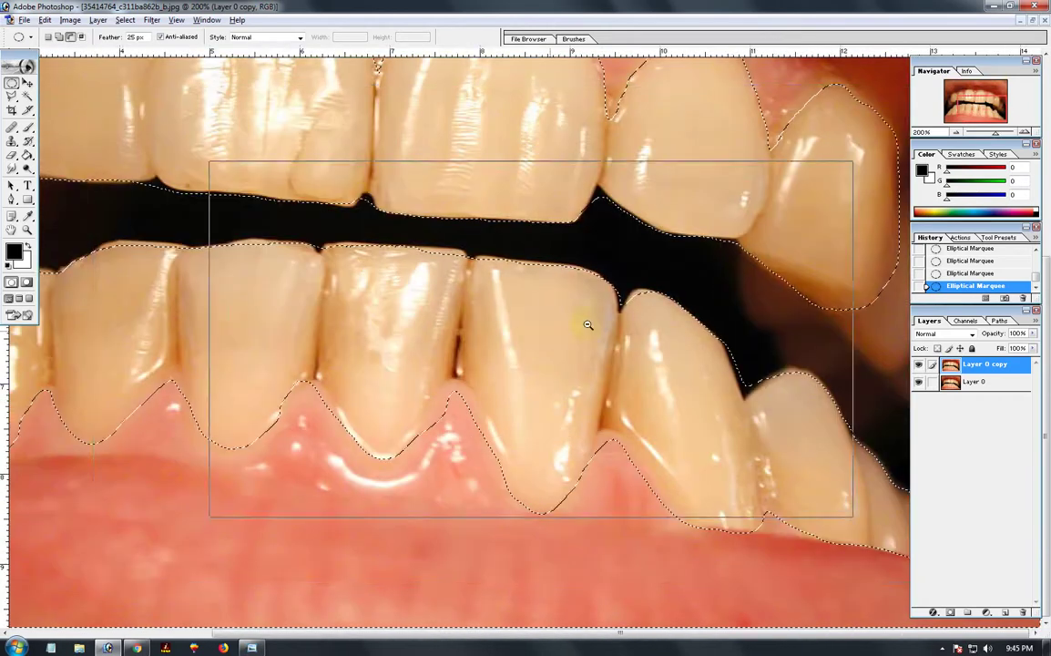
{"action": "left_click", "coordinate": [587, 324], "text": "ctrl+alt"}
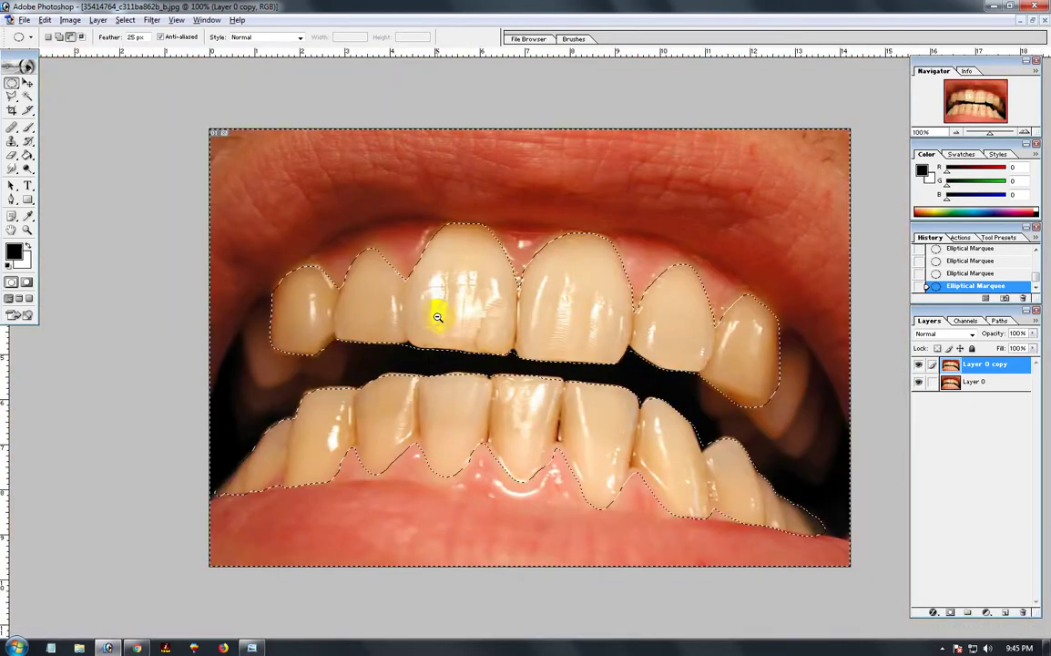
- Check the teeth selection zoomed in and dismiss the low disk space notification
{"action": "left_click", "coordinate": [506, 441], "text": "ctrl"}
{"action": "left_click", "coordinate": [569, 411], "text": "ctrl+alt"}
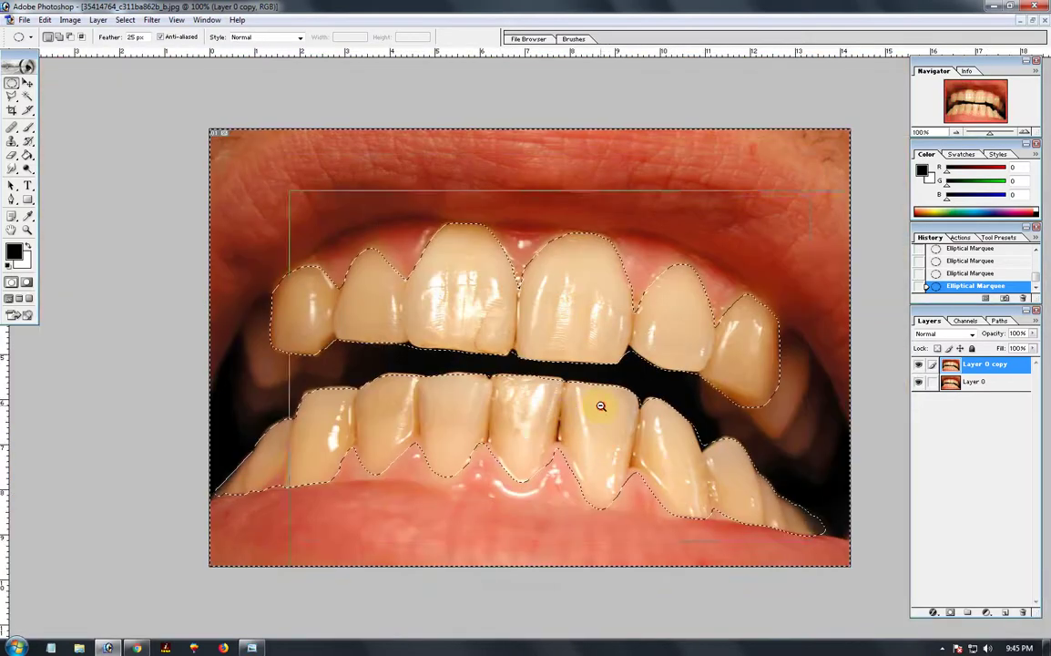
{"action": "left_click", "coordinate": [634, 392], "text": "ctrl+alt"}
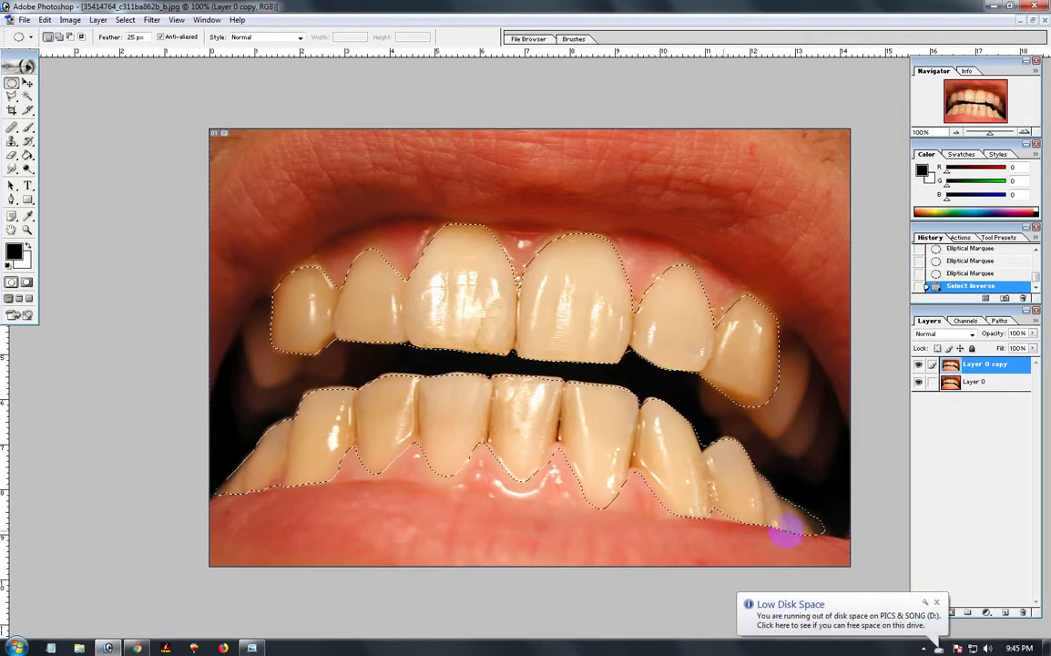
{"action": "left_click", "coordinate": [935, 602]}
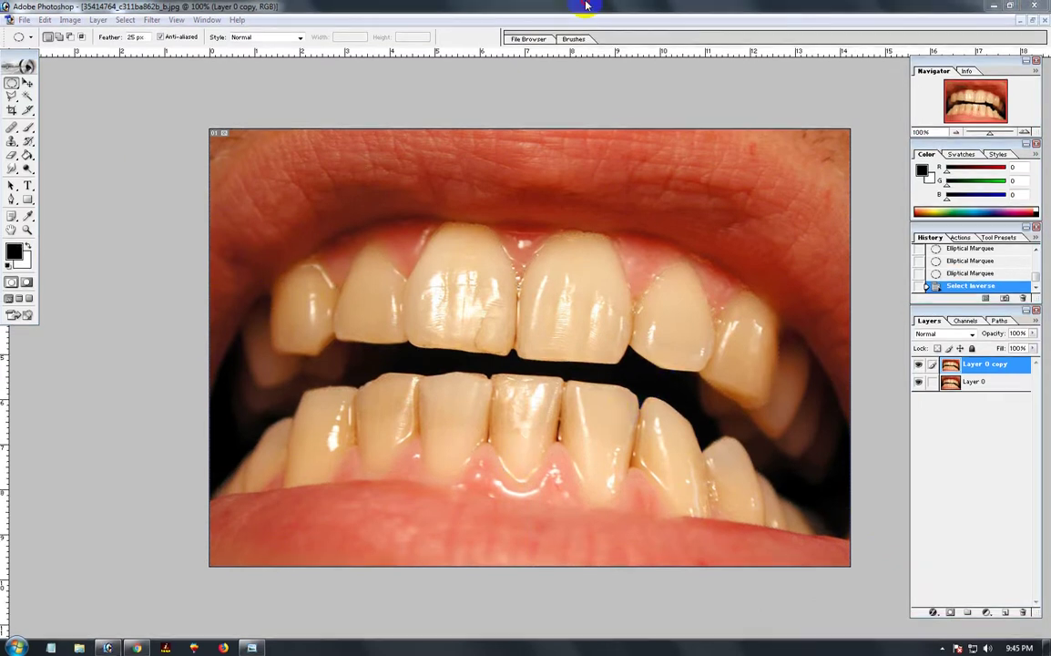
- Undo the inversion, clear the area on Layer 0 copy, then undo the Clear
{"action": "key", "text": "ctrl+z"}
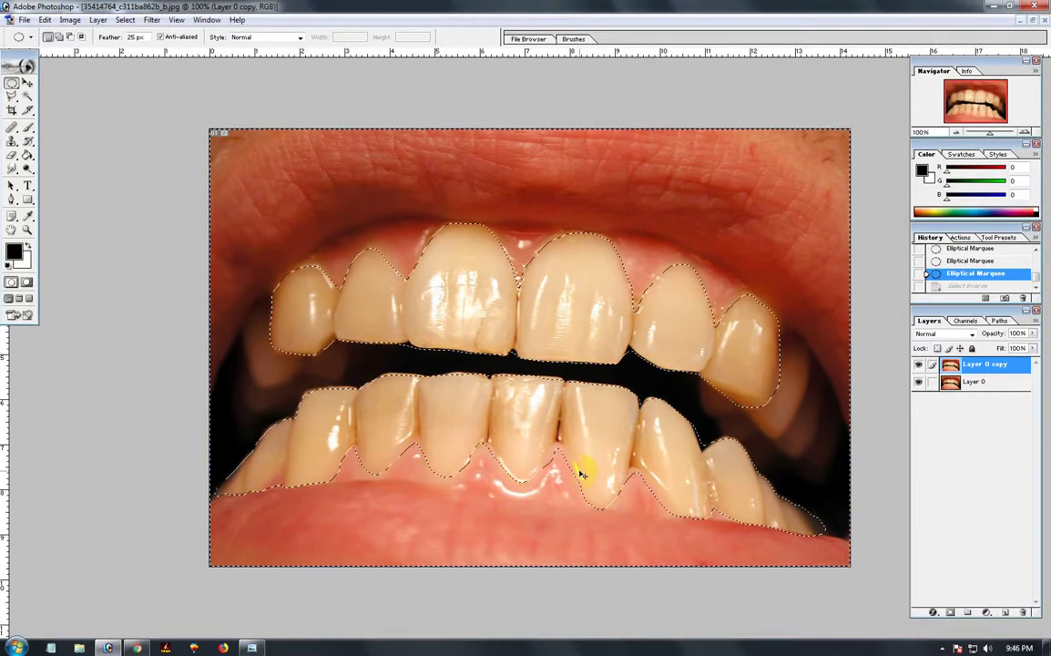
{"action": "left_click", "coordinate": [918, 365]}
{"action": "key", "text": "Delete"}
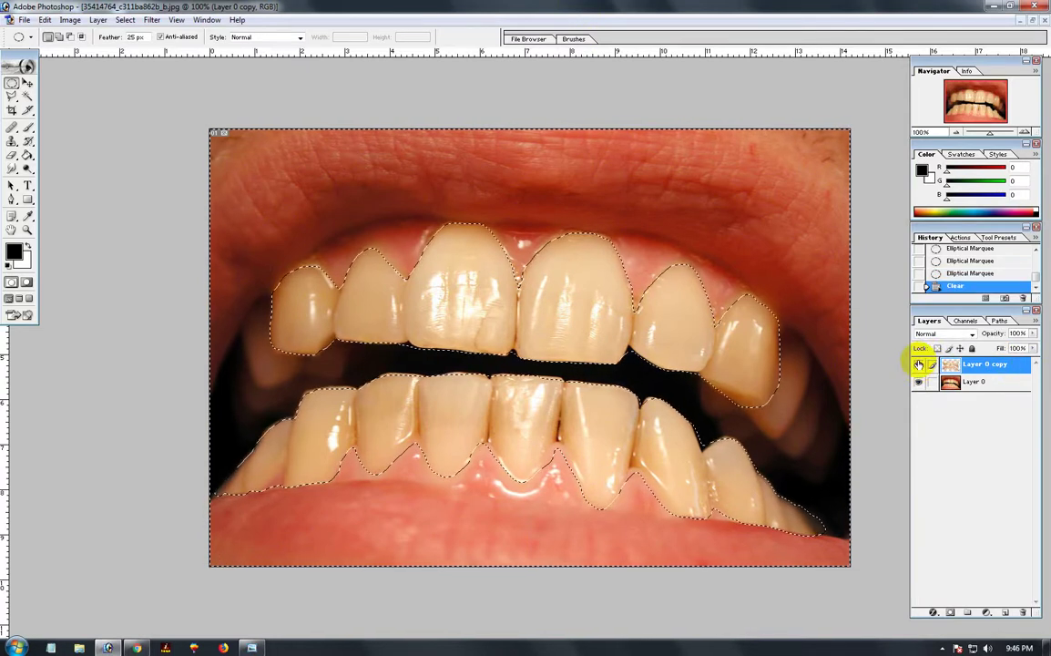
{"action": "left_click", "coordinate": [918, 365]}
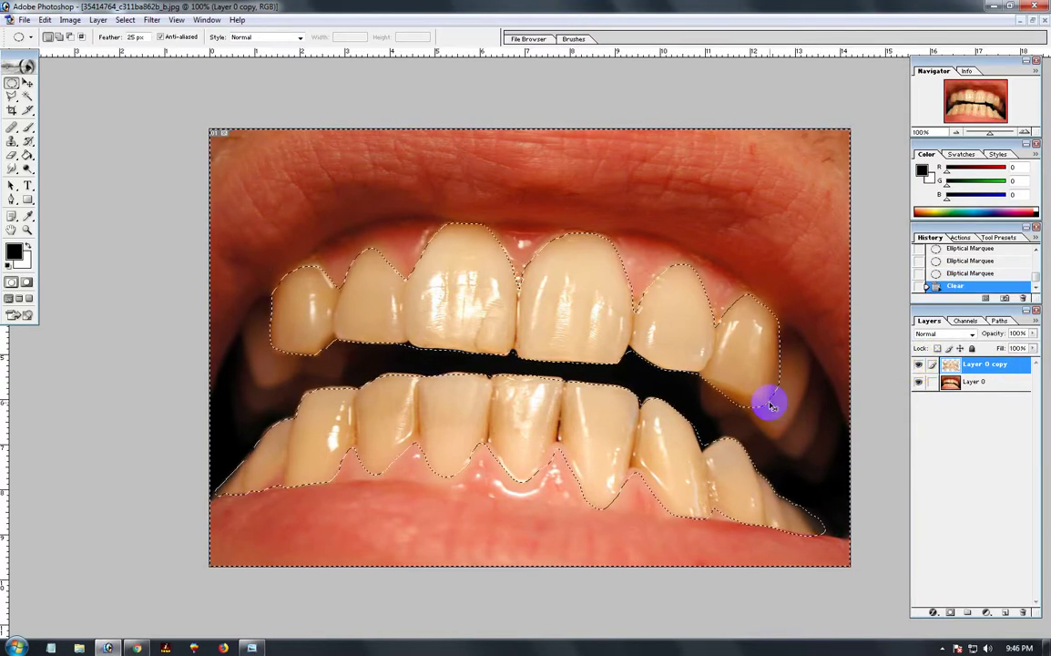
{"action": "key", "text": "ctrl+alt+z"}
{"action": "key", "text": "ctrl+alt+z"}
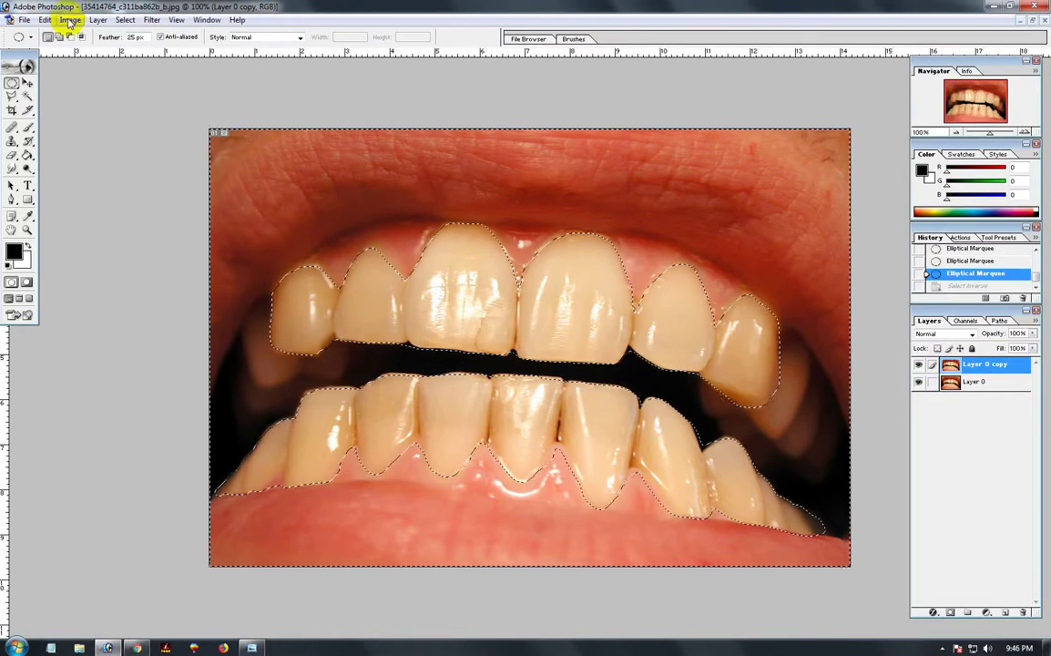
- Pick the Brush tool, inverse the selection to keep only the teeth, and open the Image menu
{"action": "left_click", "coordinate": [27, 129]}
{"action": "key", "text": "ctrl+shift+i"}
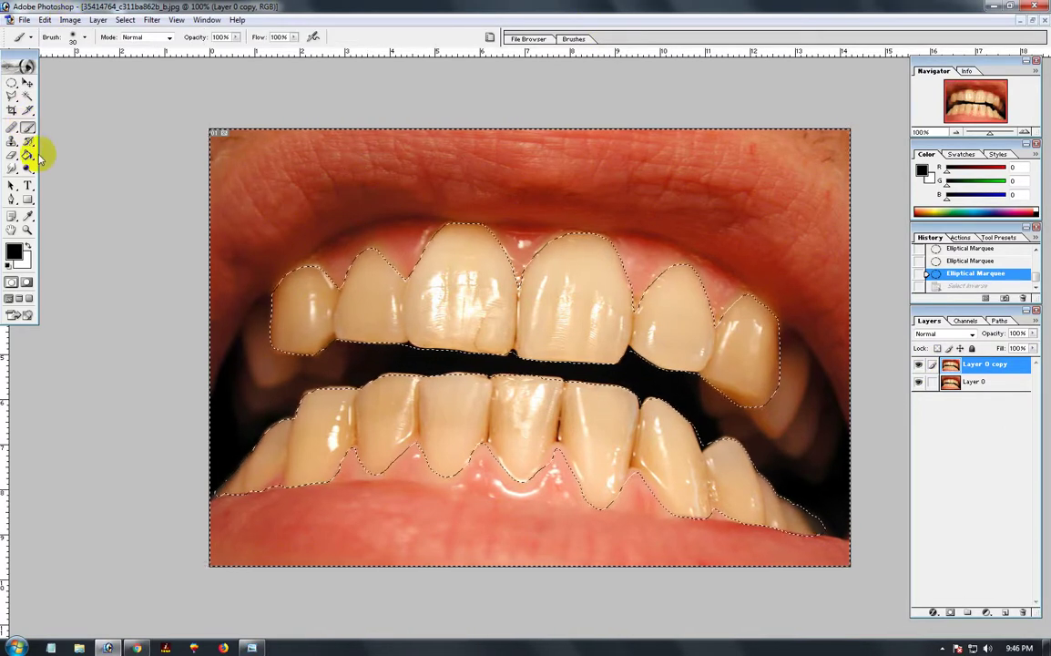
{"action": "key", "text": "ctrl+h"}
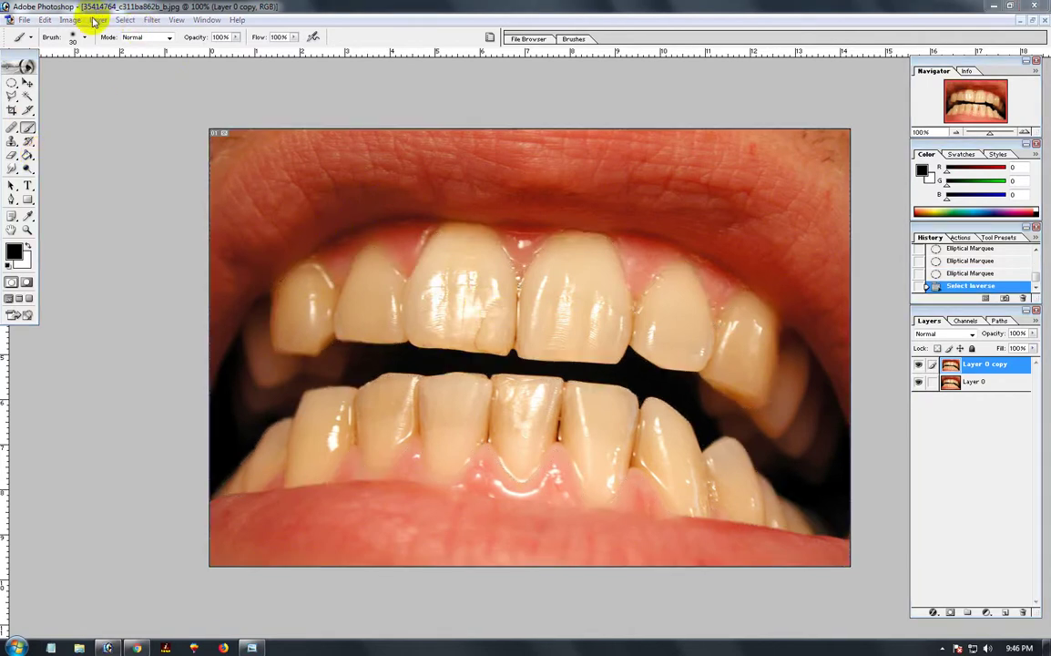
{"action": "key", "text": "ctrl+h"}
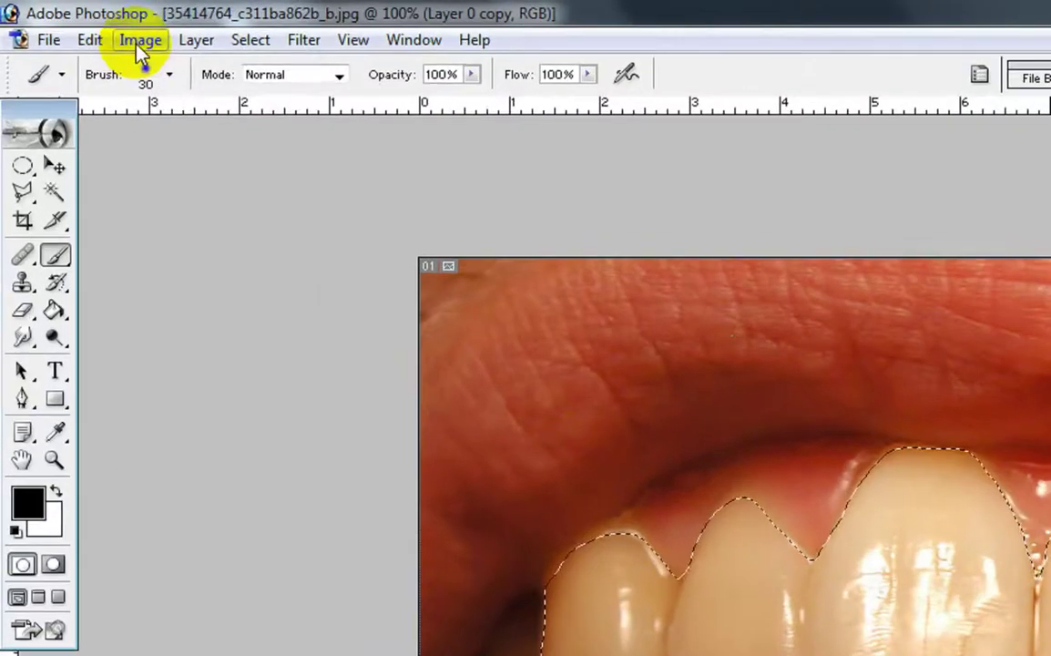
{"action": "left_click", "coordinate": [92, 26]}
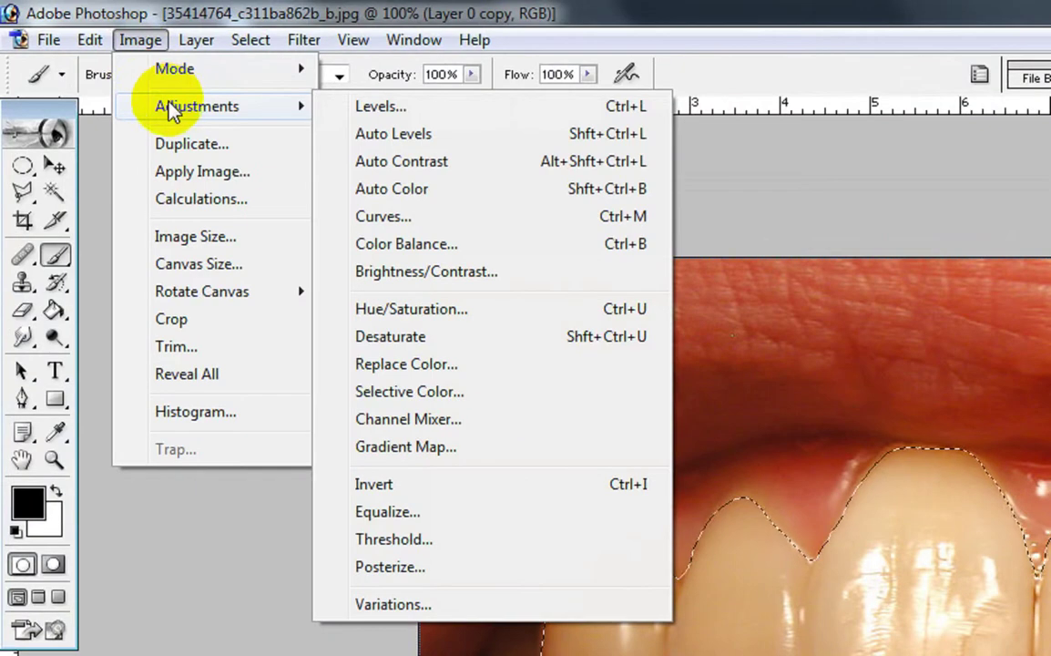
{"action": "mouse_move", "coordinate": [197, 106]}
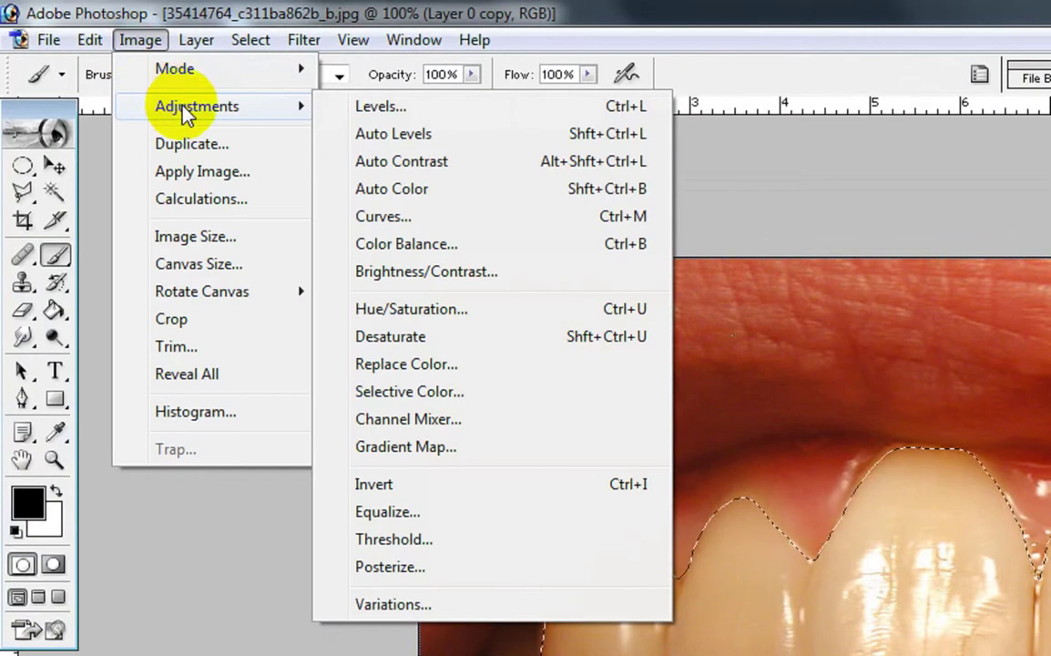
- Apply Hue/Saturation with Hue +4, Saturation -40 and Lightness +27 to the teeth
{"action": "left_click", "coordinate": [435, 314]}
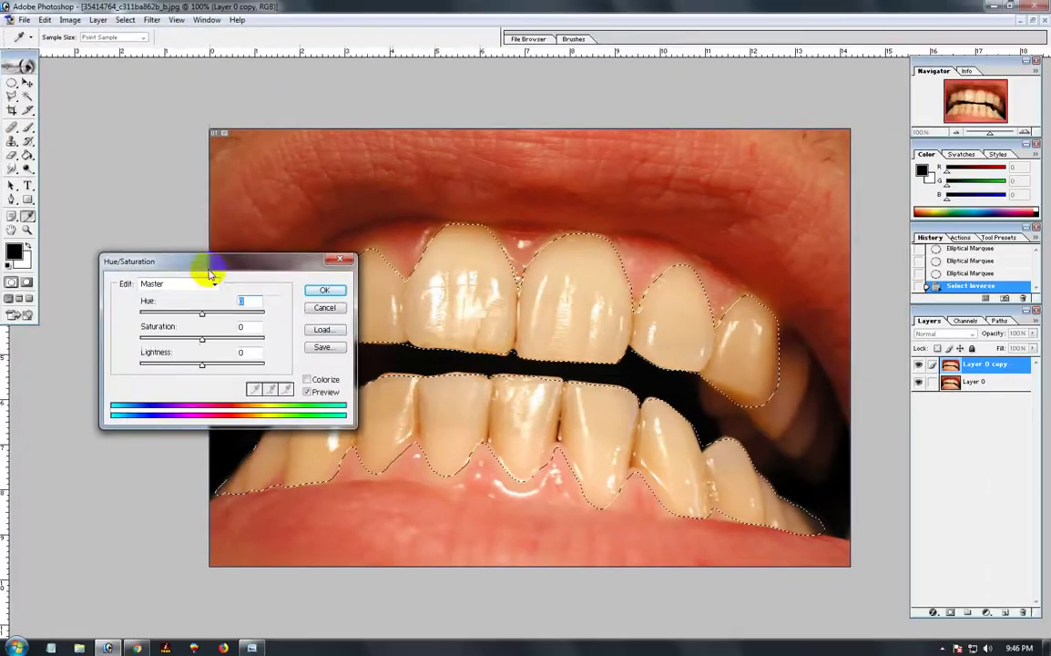
{"action": "mouse_move", "coordinate": [209, 273]}
{"action": "left_mouse_down"}
{"action": "mouse_move", "coordinate": [146, 140]}
{"action": "mouse_move", "coordinate": [161, 185]}
{"action": "mouse_move", "coordinate": [141, 188]}
{"action": "mouse_move", "coordinate": [136, 208]}
{"action": "left_mouse_up"}
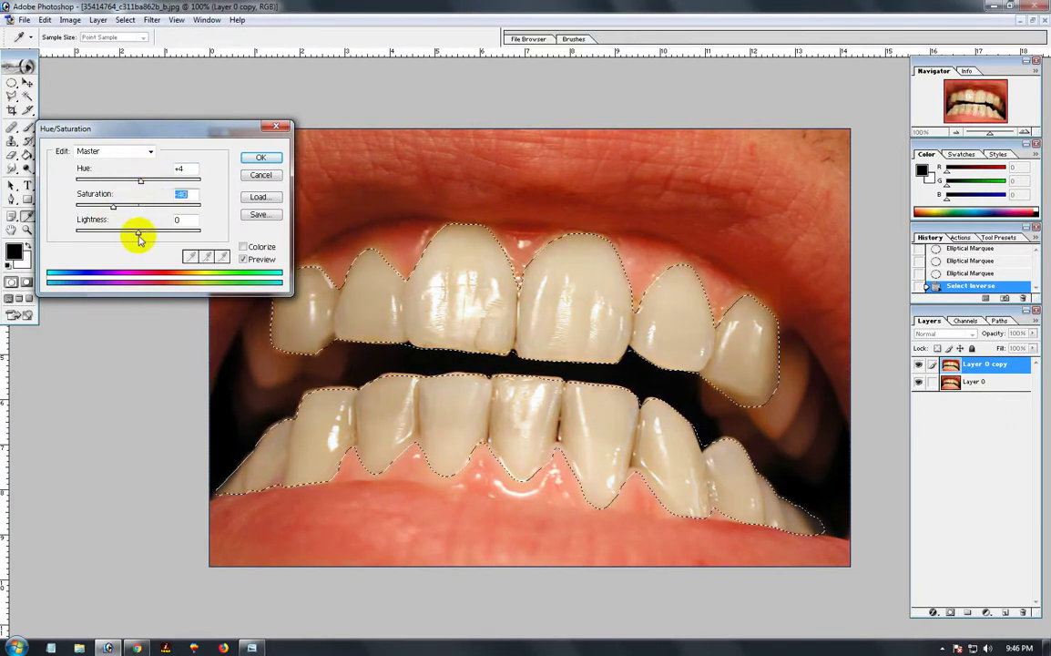
{"action": "left_click_drag", "start_coordinate": [139, 233], "coordinate": [156, 235]}
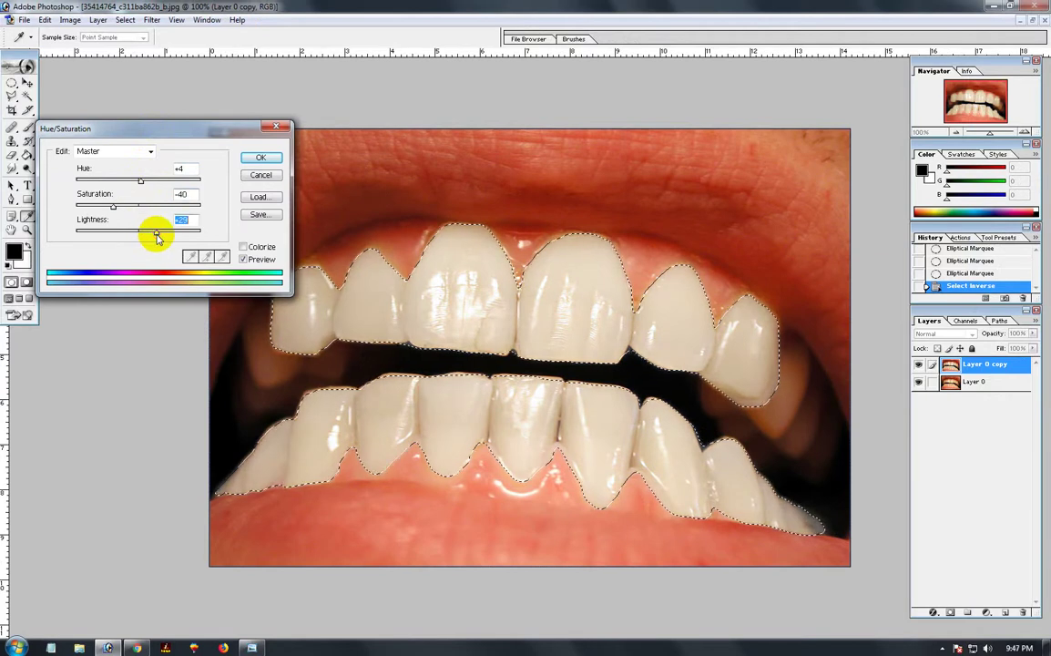
{"action": "left_click", "coordinate": [261, 161]}
- Deselect the teeth with Ctrl+D and zoom out to the whole photo
{"action": "key", "text": "b"}
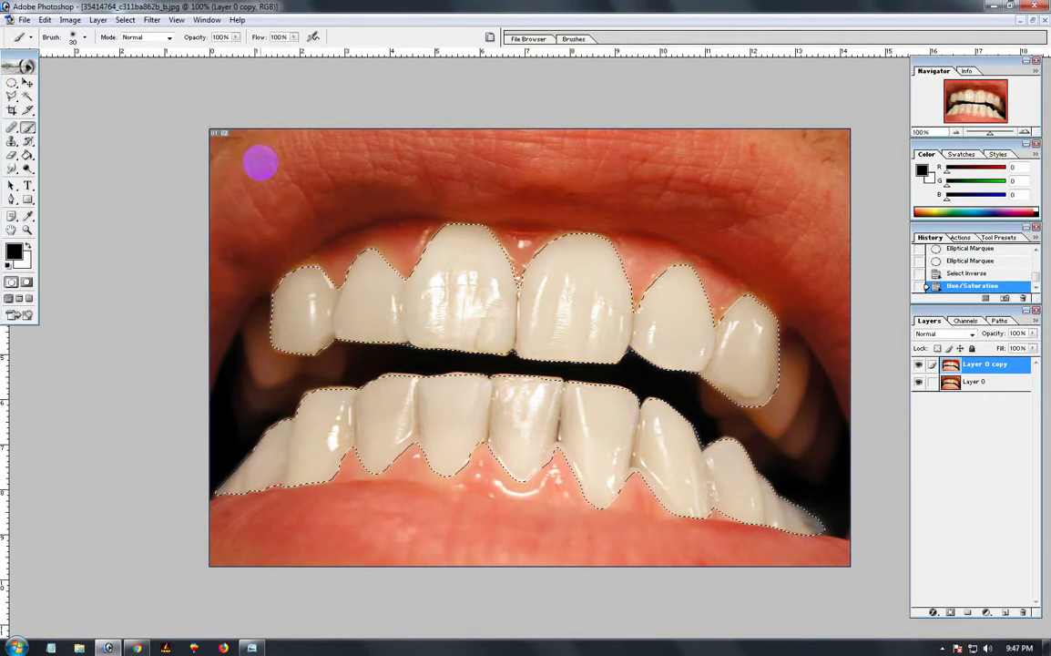
{"action": "key", "text": "ctrl+d"}
{"action": "left_click", "coordinate": [596, 405], "text": "ctrl+alt"}
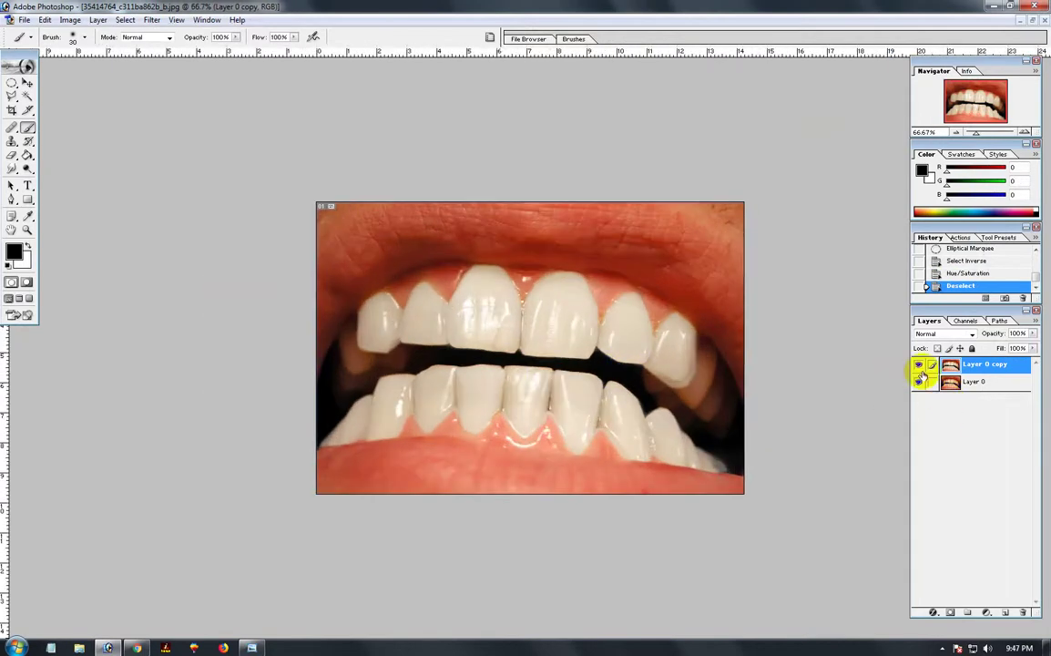
- Toggle Layer 0 copy off and on to compare, then show the before/after thumbnail
{"action": "left_click", "coordinate": [919, 365]}
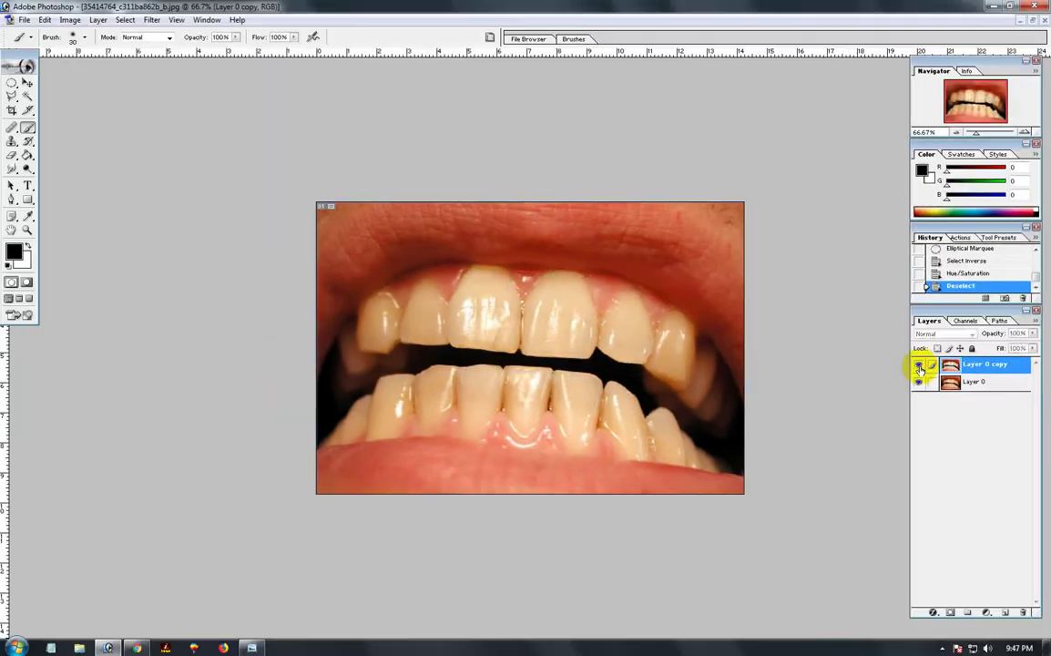
{"action": "left_click", "coordinate": [919, 365]}
{"action": "left_click", "coordinate": [919, 366]}
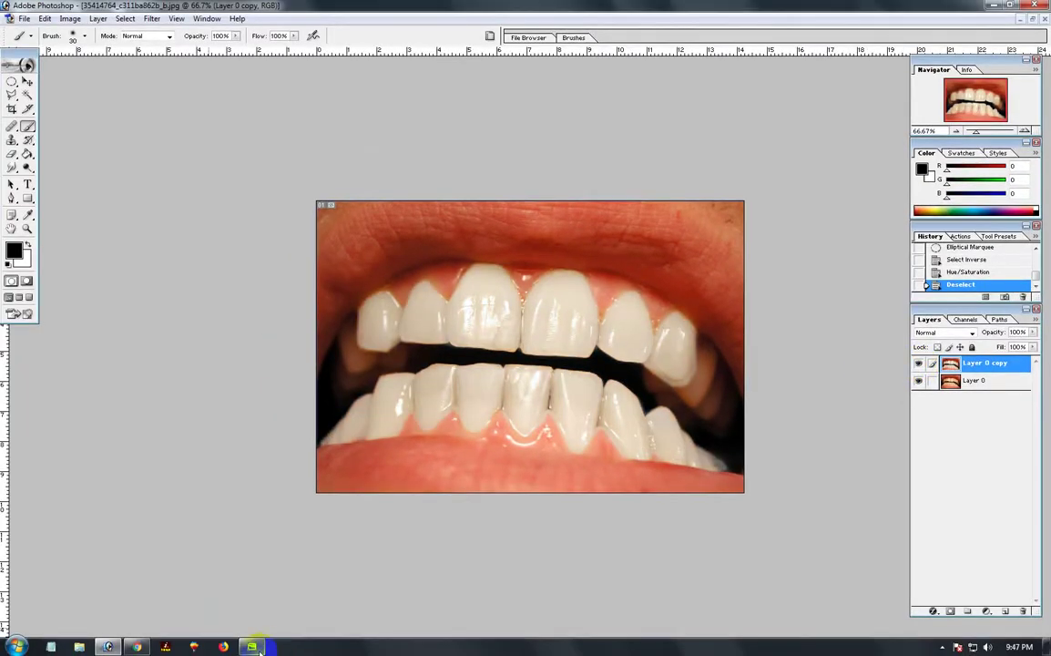
{"action": "left_click", "coordinate": [253, 646]}
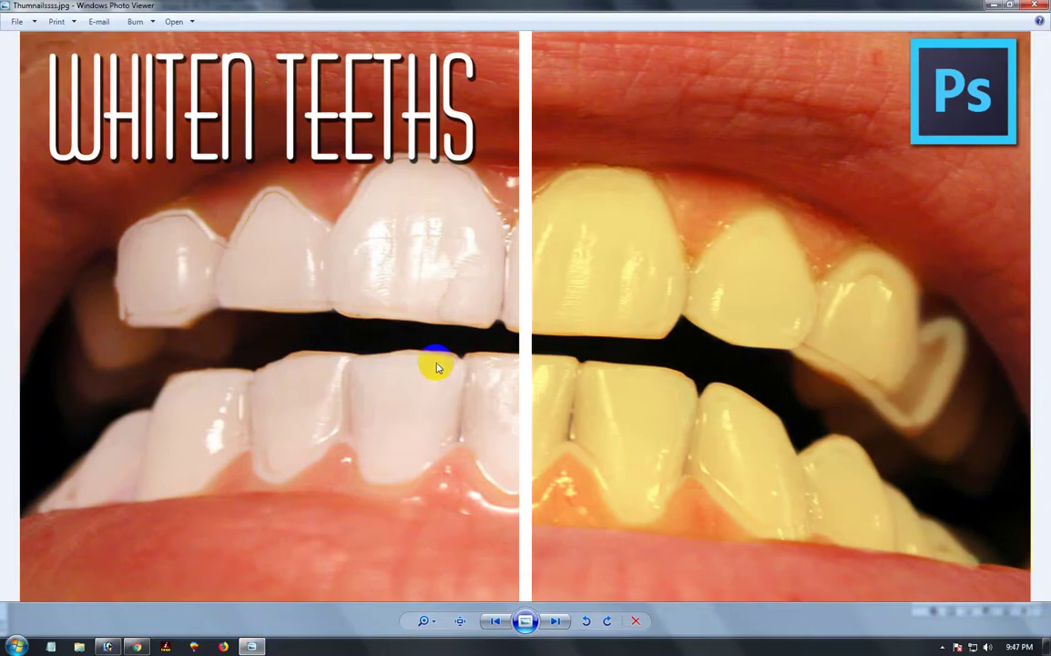